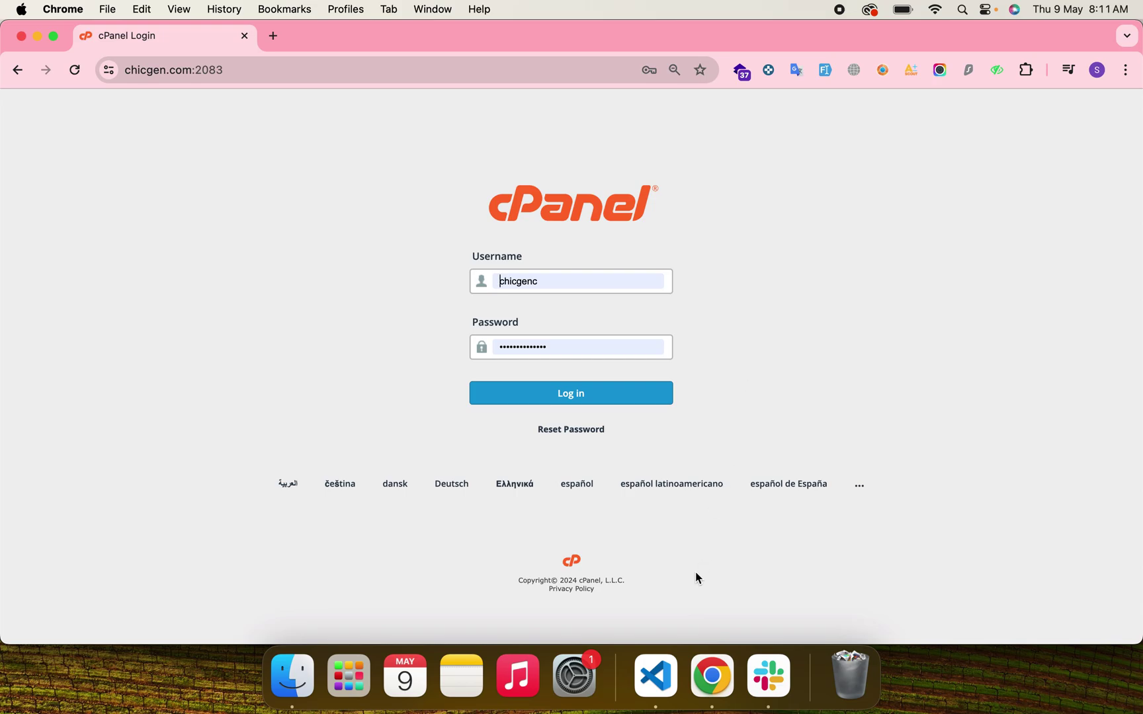
Open package.json in VS Code and widen the editor and terminal panels.
click(654, 678)
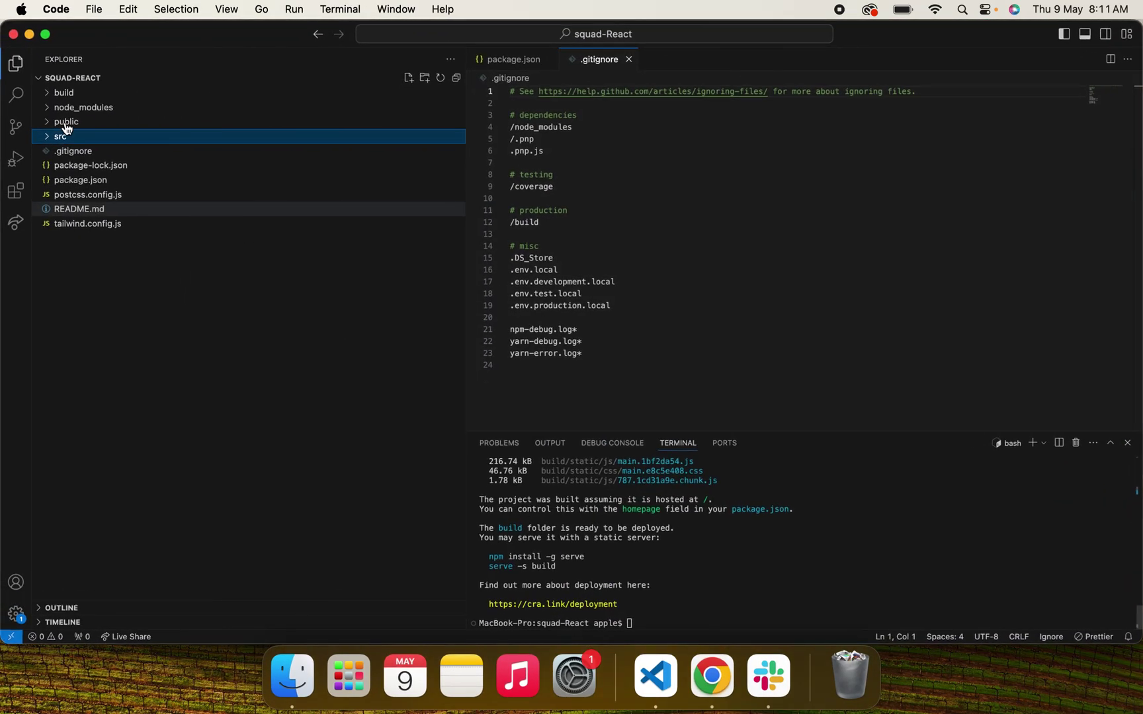
click(126, 180)
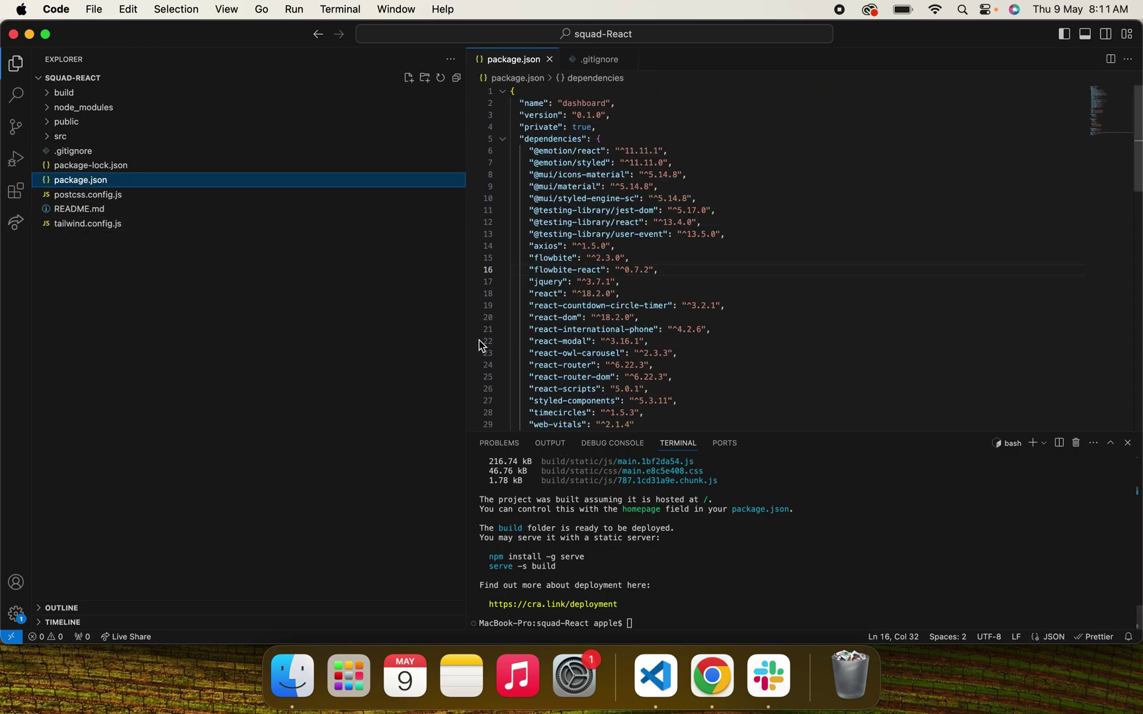
drag(467, 338, 277, 331)
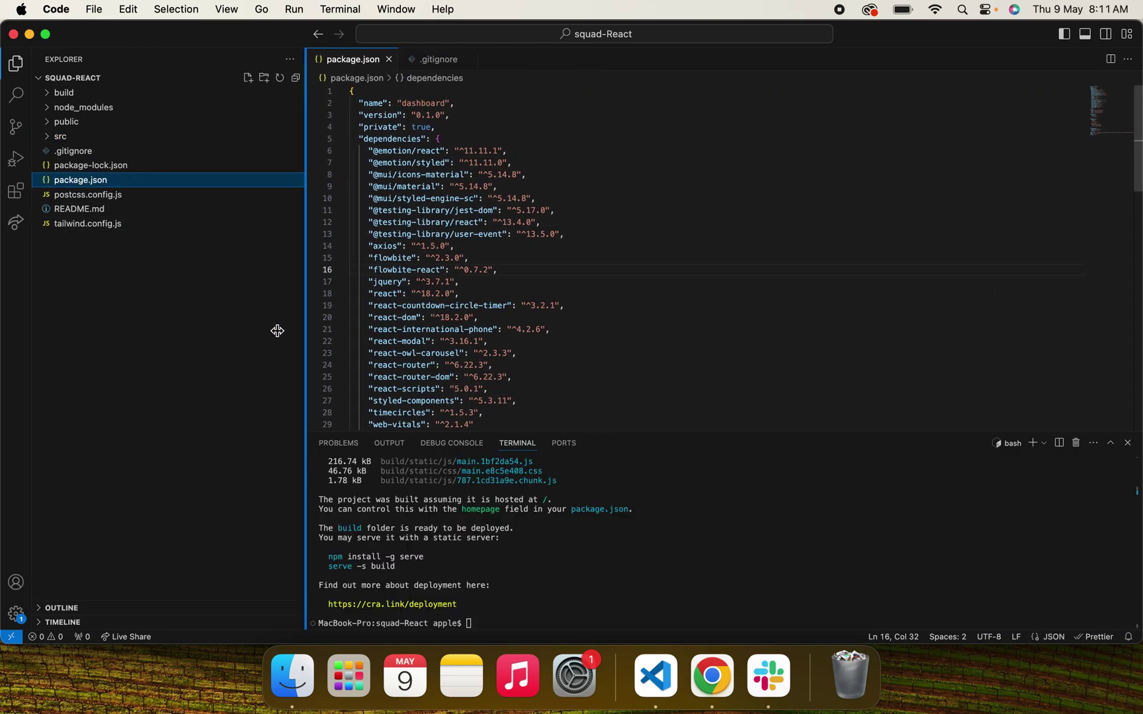
double_click(686, 431)
Rerun npm start from the terminal history to launch the dev server.
click(533, 577)
key(Up)
key(Up)
key(Return)
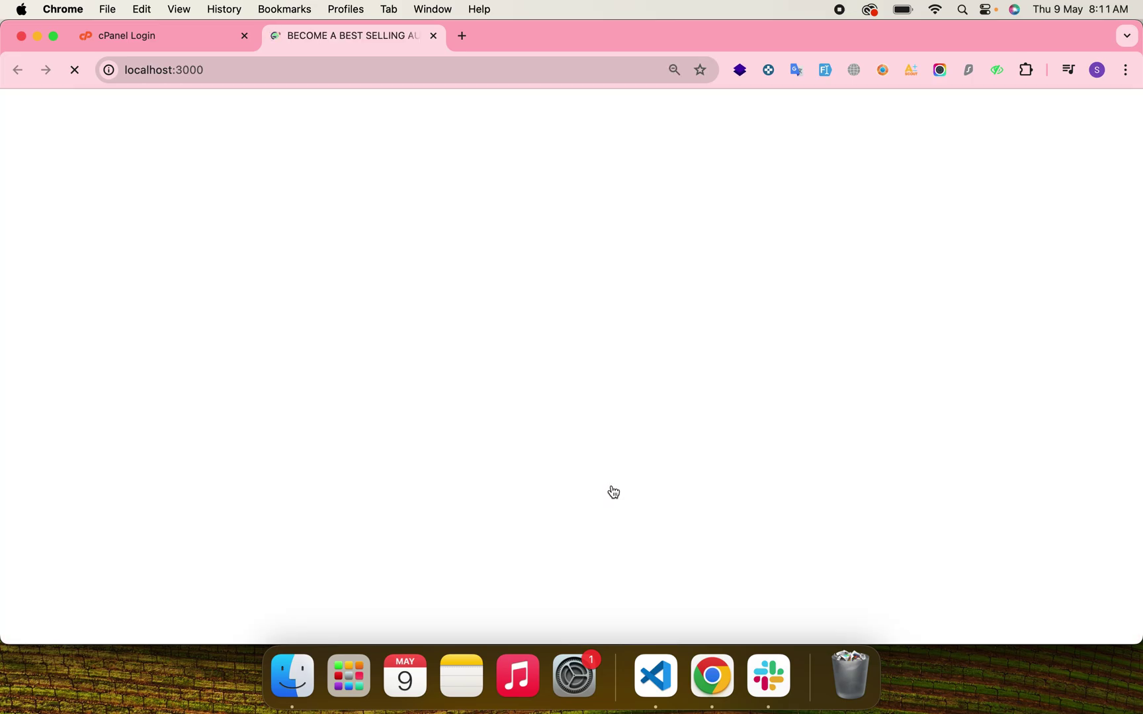
Scroll the localhost:3000 landing page and try the Best Offer form.
scroll(398, 434, down, 10)
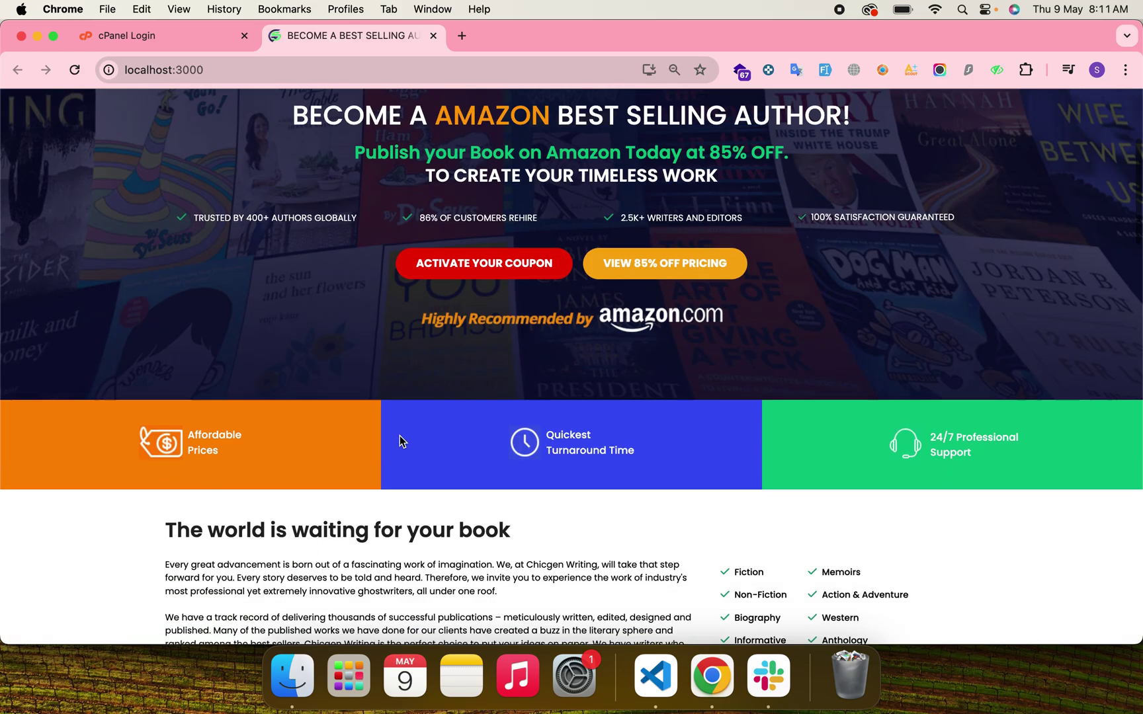
scroll(398, 435, down, 15)
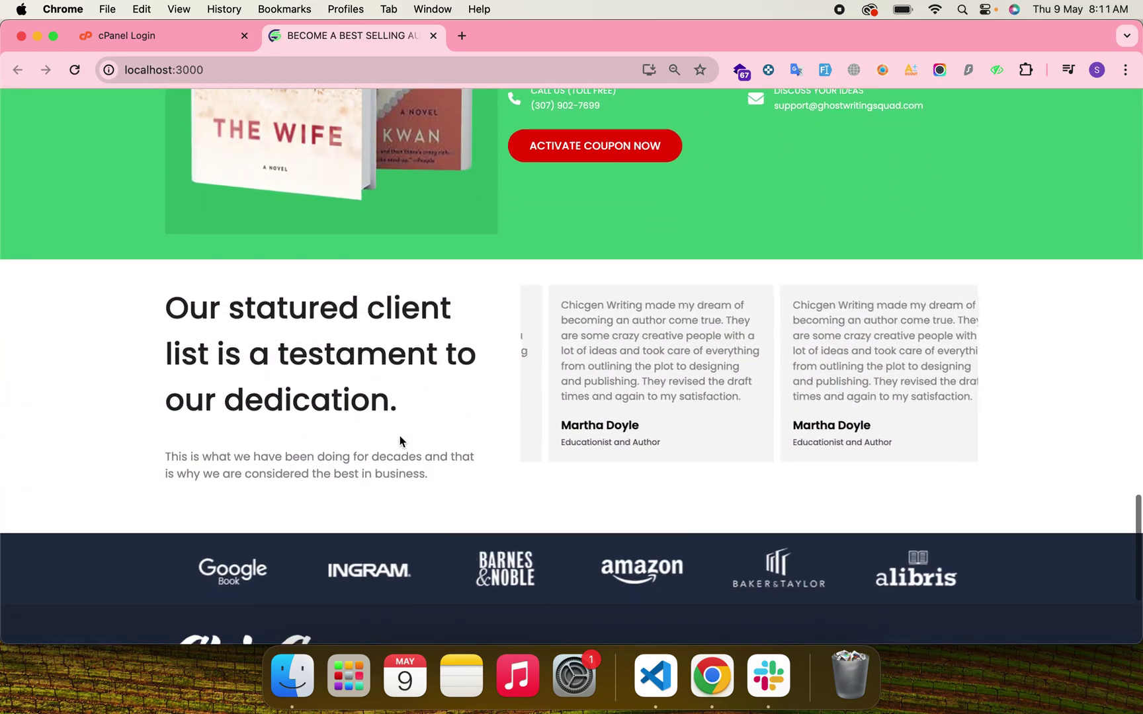
scroll(399, 434, up, 20)
scroll(400, 441, up, 10)
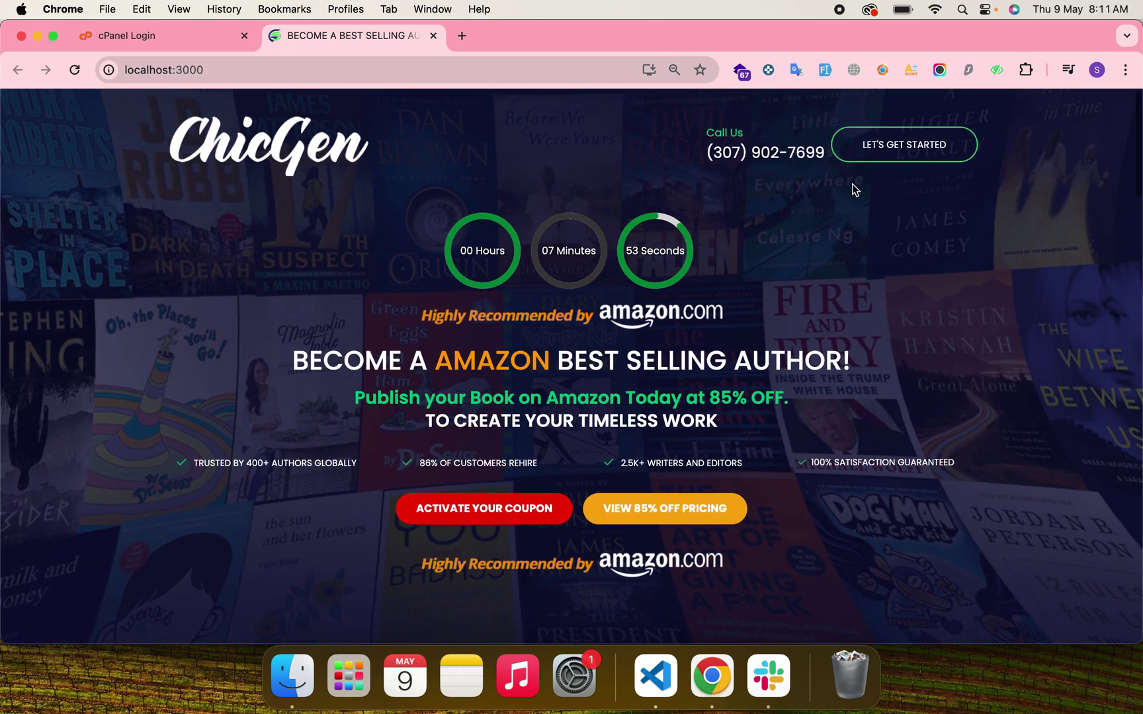
click(904, 144)
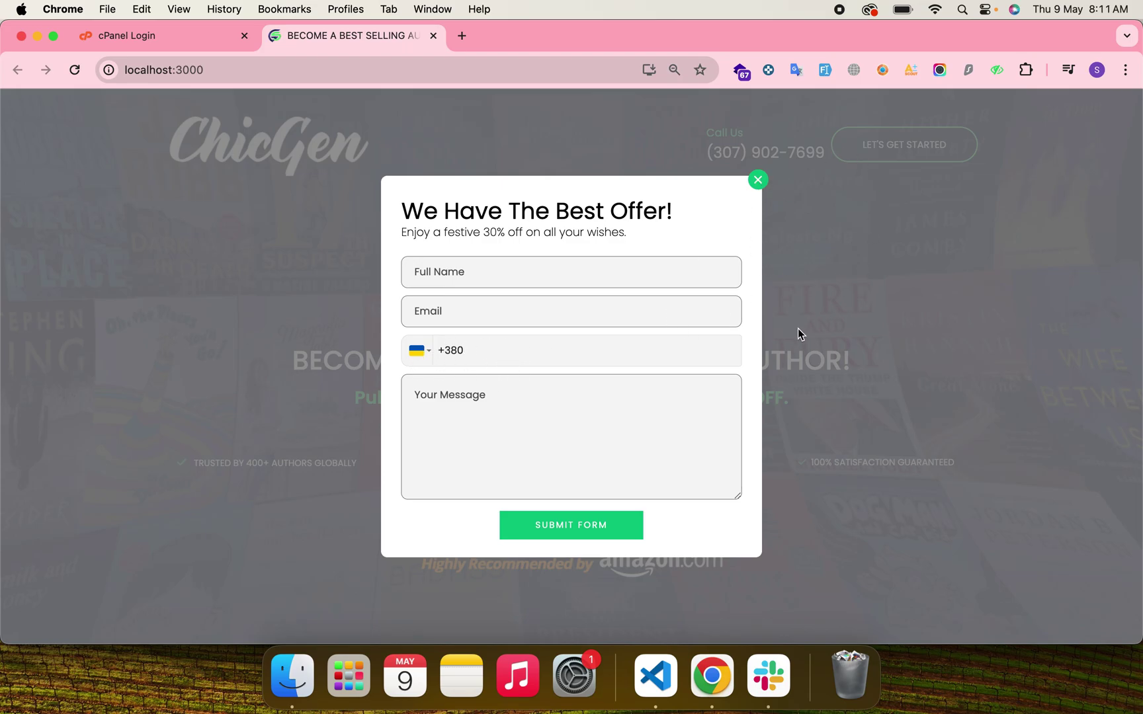
click(758, 181)
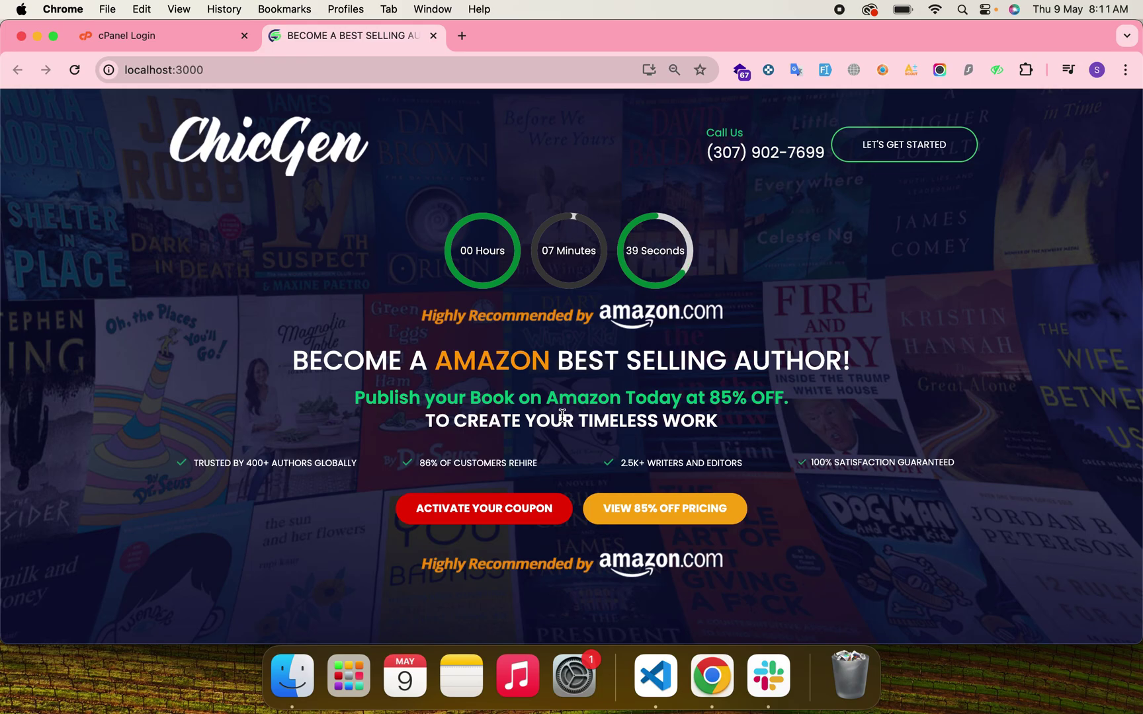
Browse the NON-FICTION, BIOGRAPHY and INFORMATIVE book cover tabs.
scroll(562, 415, down, 20)
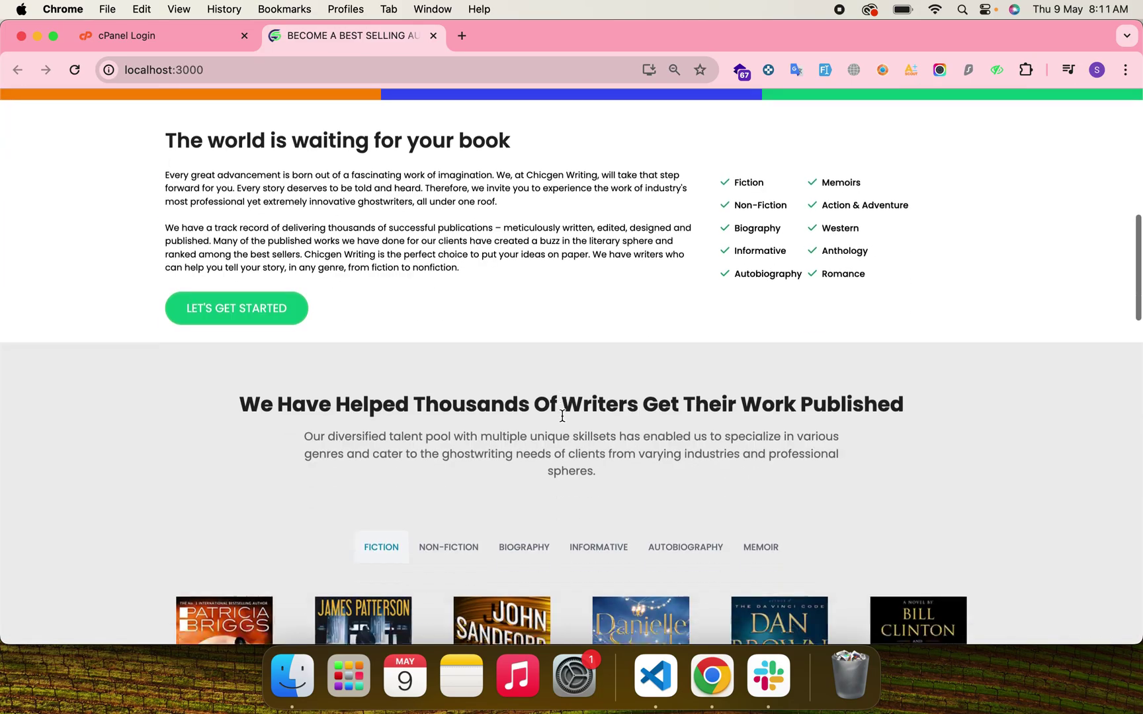
scroll(562, 415, up, 20)
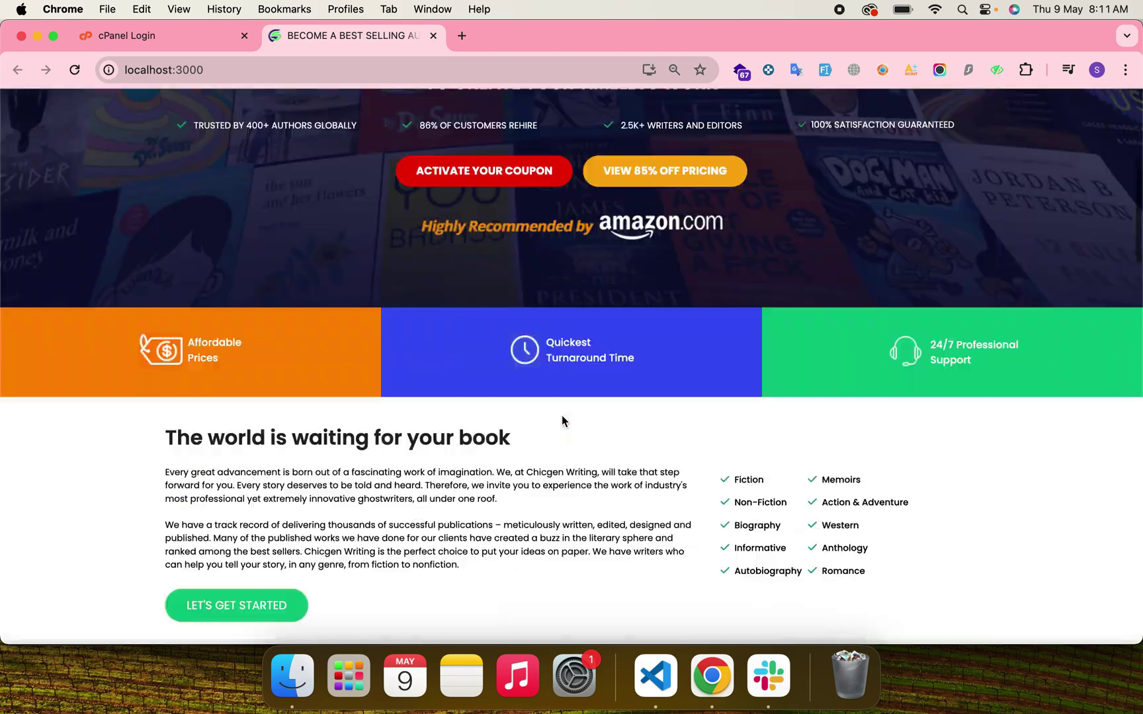
scroll(513, 433, down, 6)
scroll(513, 433, down, 6)
scroll(512, 433, up, 1)
click(437, 371)
click(532, 371)
click(617, 368)
scroll(618, 370, down, 12)
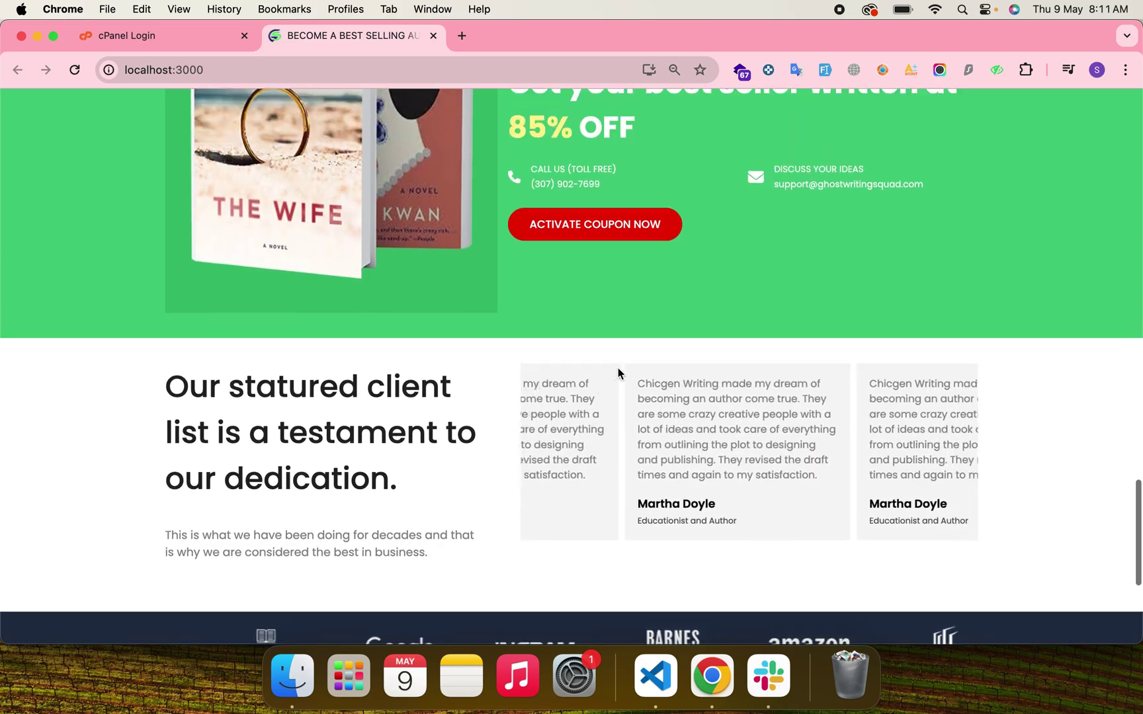
scroll(652, 405, down, 3)
scroll(653, 400, up, 20)
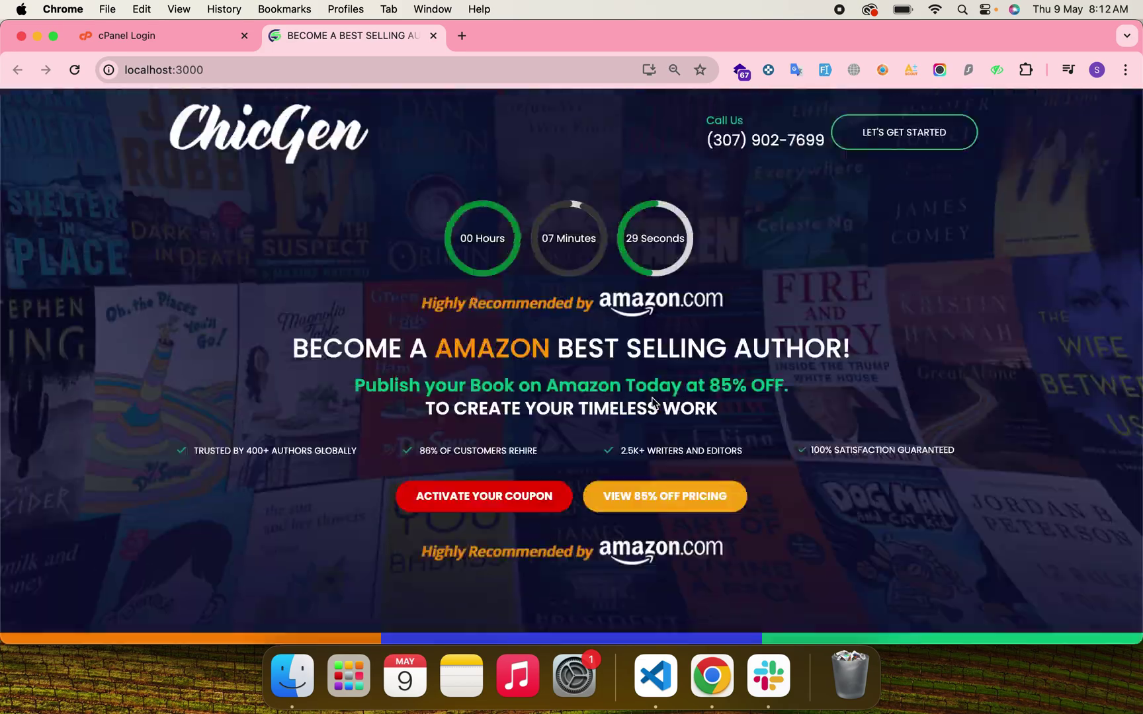
Recheck the Best Offer form and countdown, scroll down, then return to cPanel login.
click(902, 144)
click(758, 181)
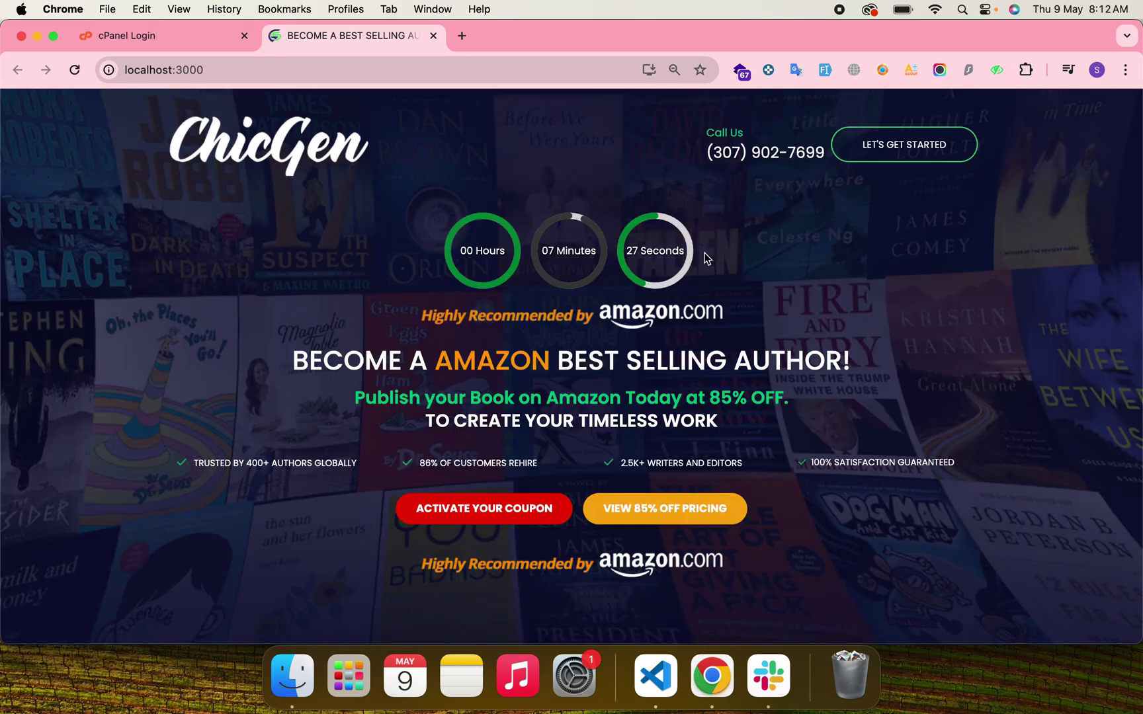
drag(422, 235, 820, 275)
click(817, 294)
scroll(478, 452, down, 3)
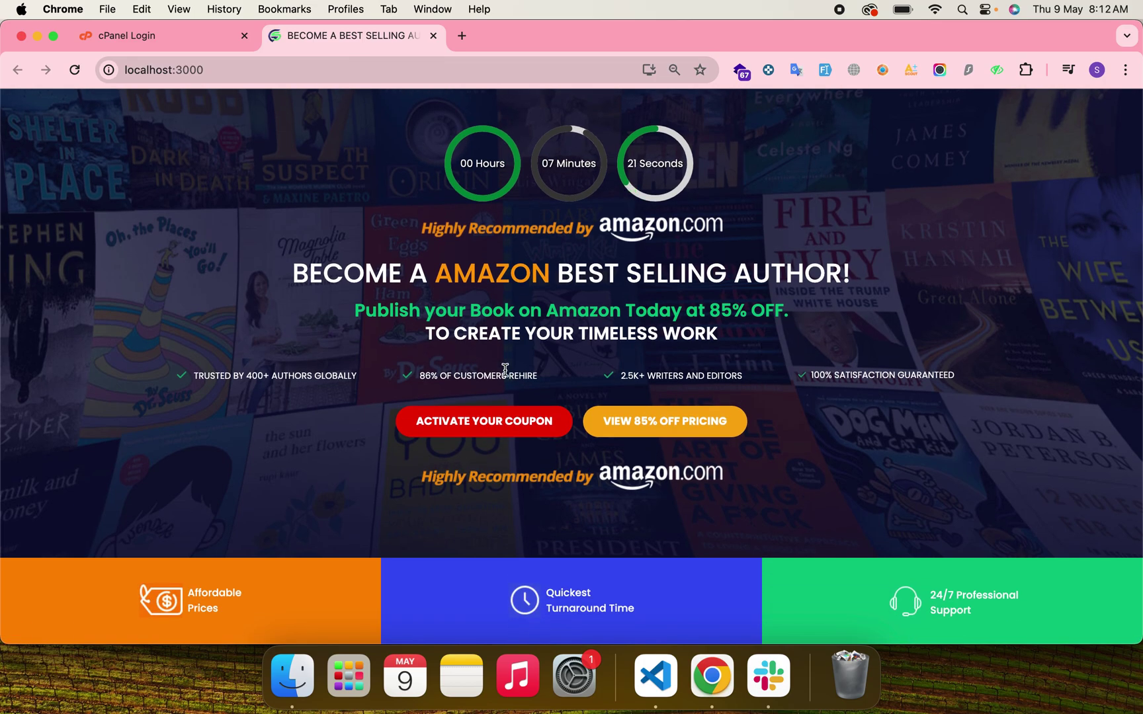
scroll(505, 370, down, 10)
scroll(505, 375, down, 15)
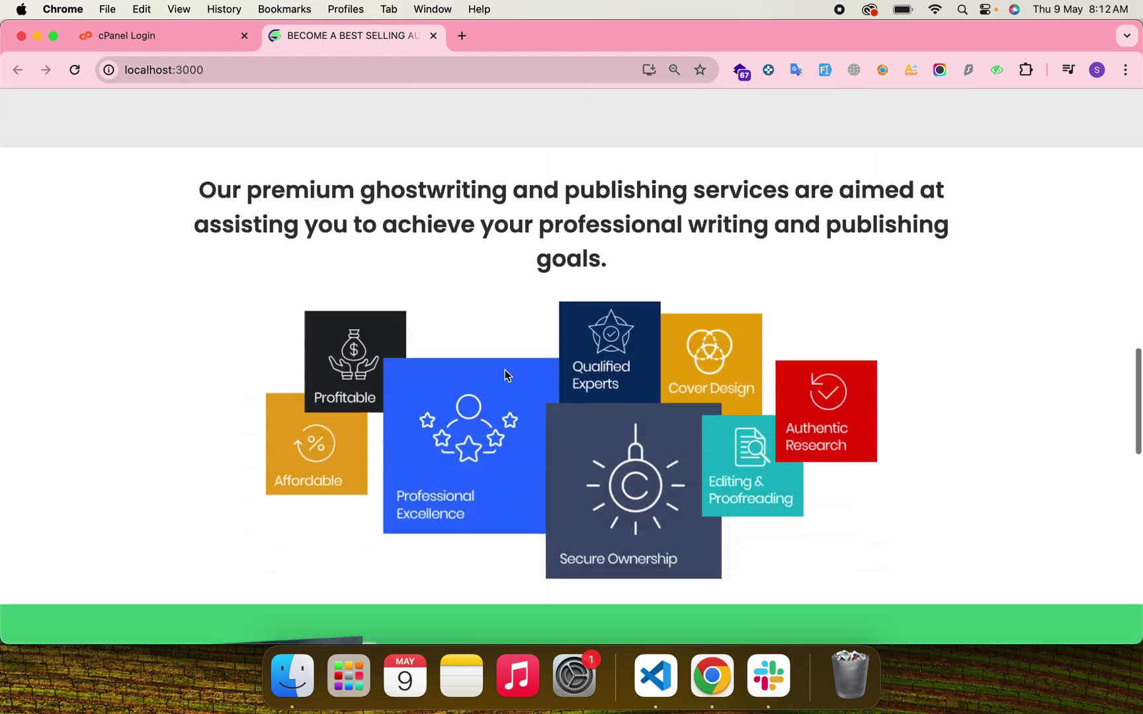
scroll(504, 374, down, 3)
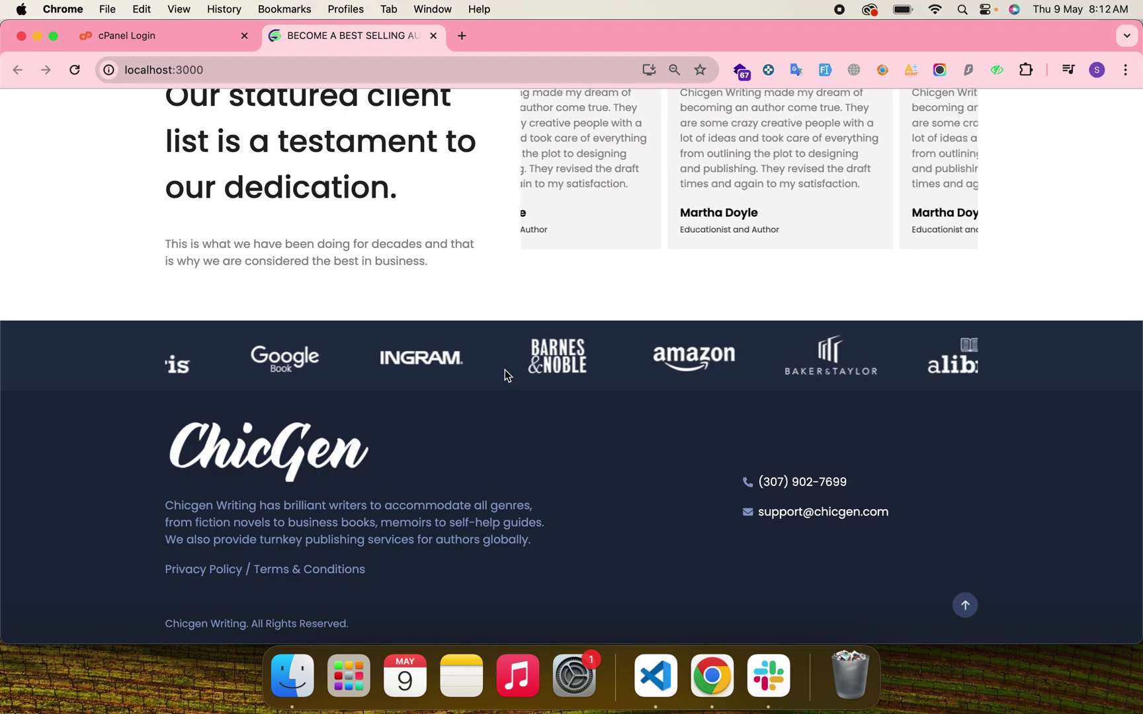
click(169, 30)
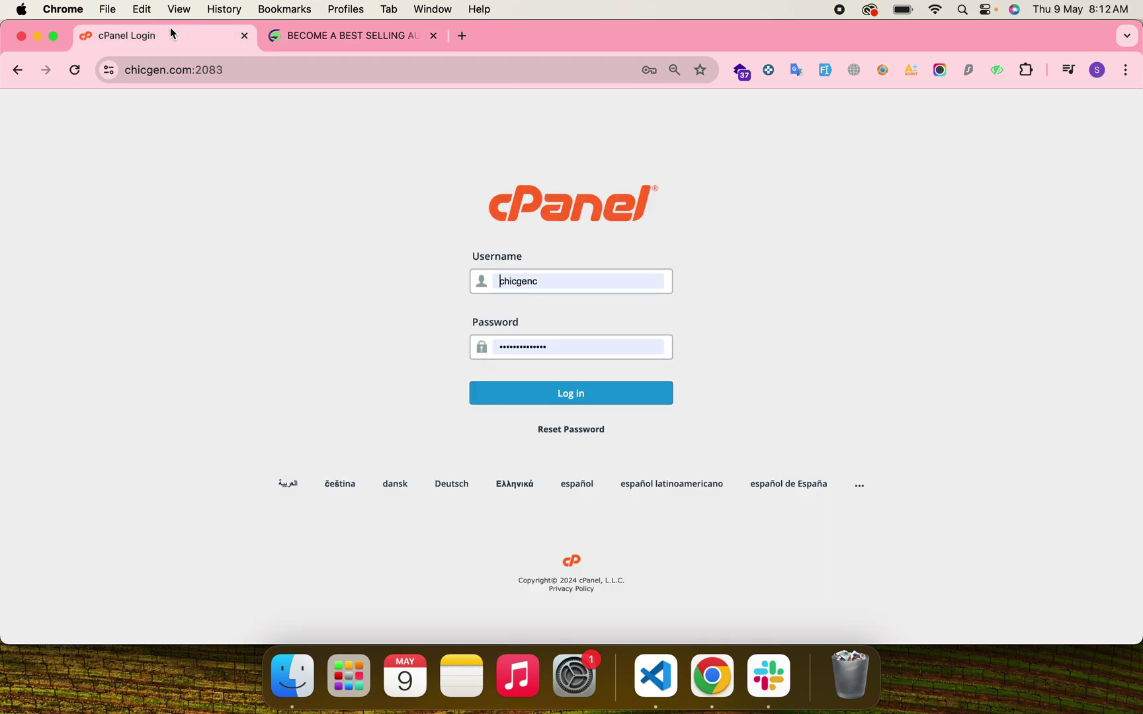
Stop the dev server with Ctrl+C and run npm run build for production.
drag(465, 215, 699, 220)
click(752, 271)
click(655, 674)
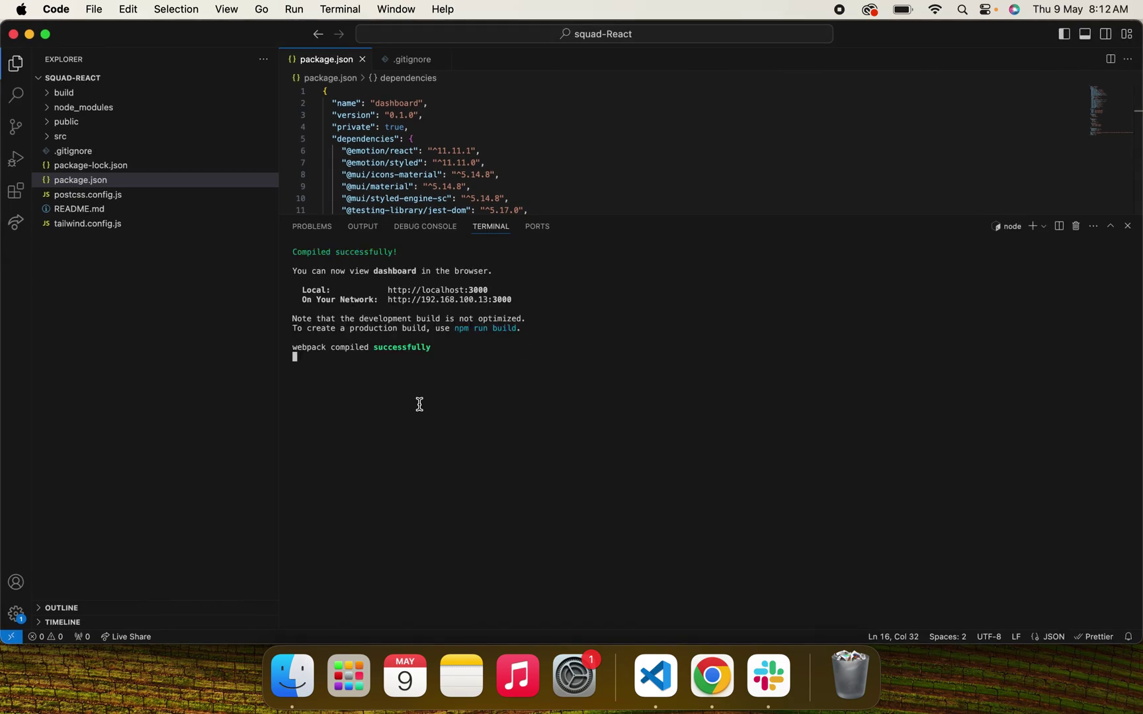
key(ctrl+c)
key(Return)
key(Return)
key(Return)
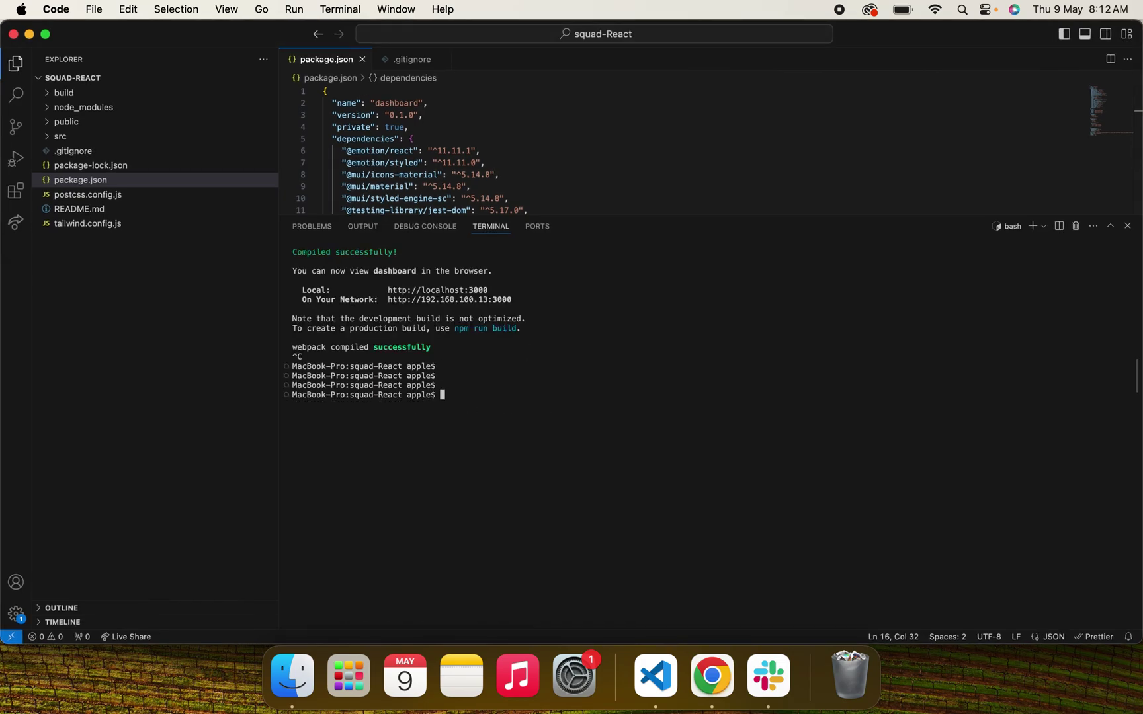
text(npm run build)
key(Return)
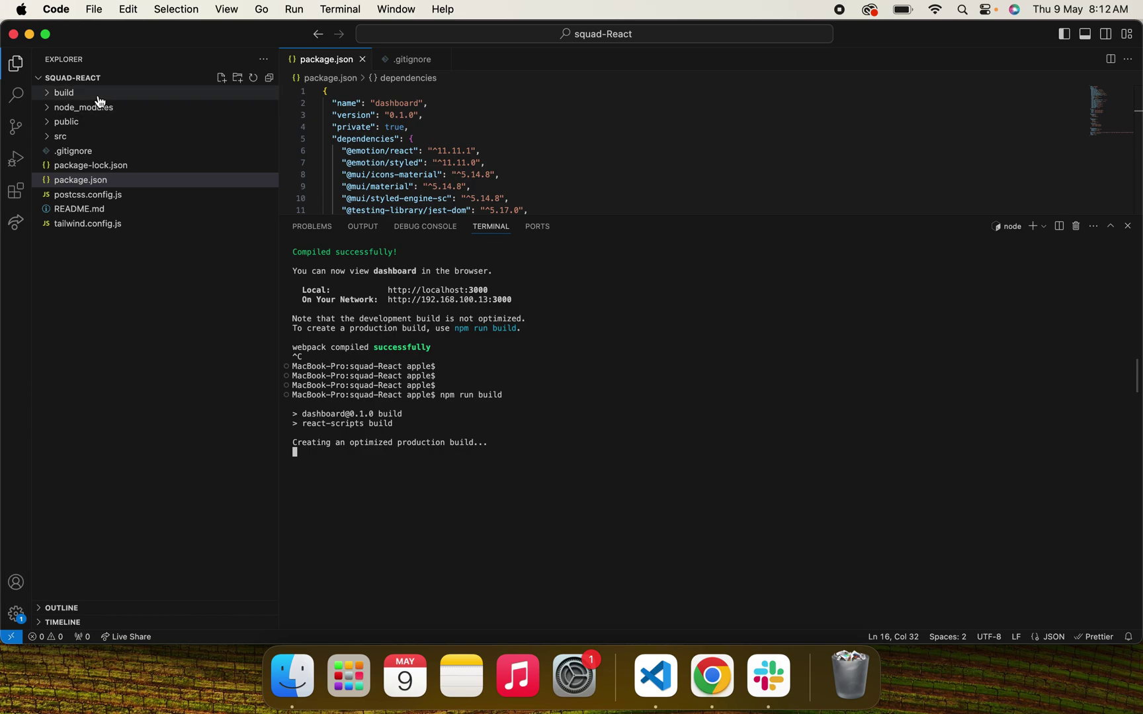
Expand the build and static folders and review the generated css files.
click(66, 93)
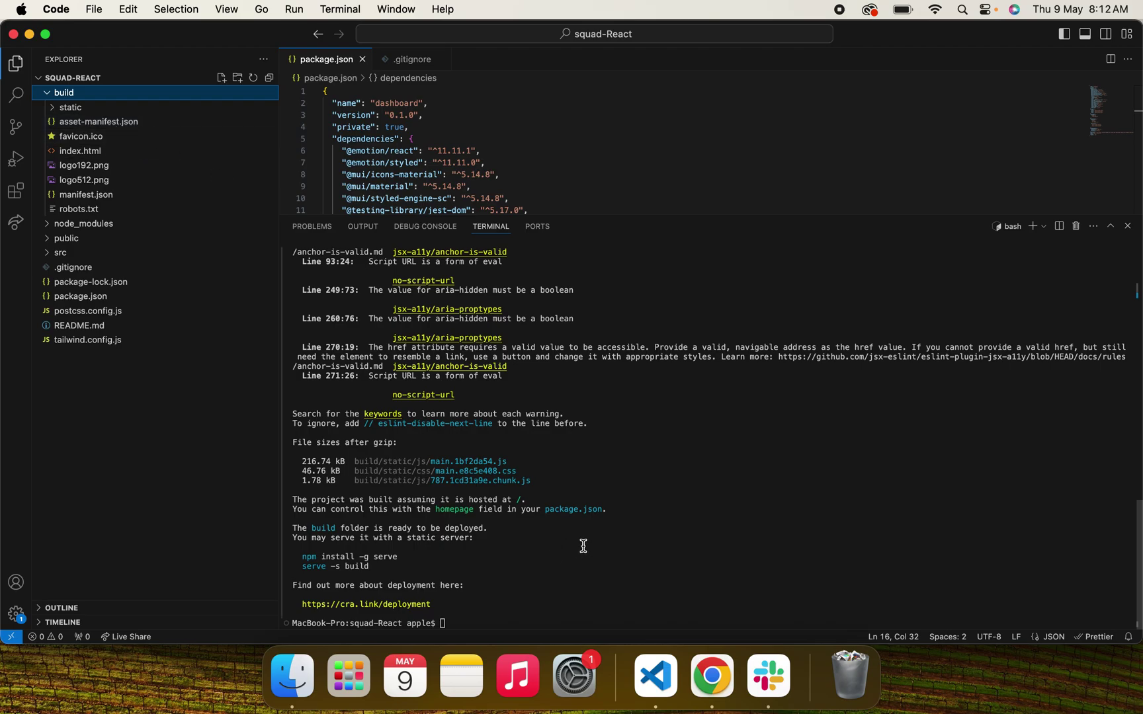
click(111, 112)
click(111, 113)
click(111, 113)
click(96, 124)
click(96, 126)
Review the image and font files in the build's media folder.
click(95, 155)
click(95, 155)
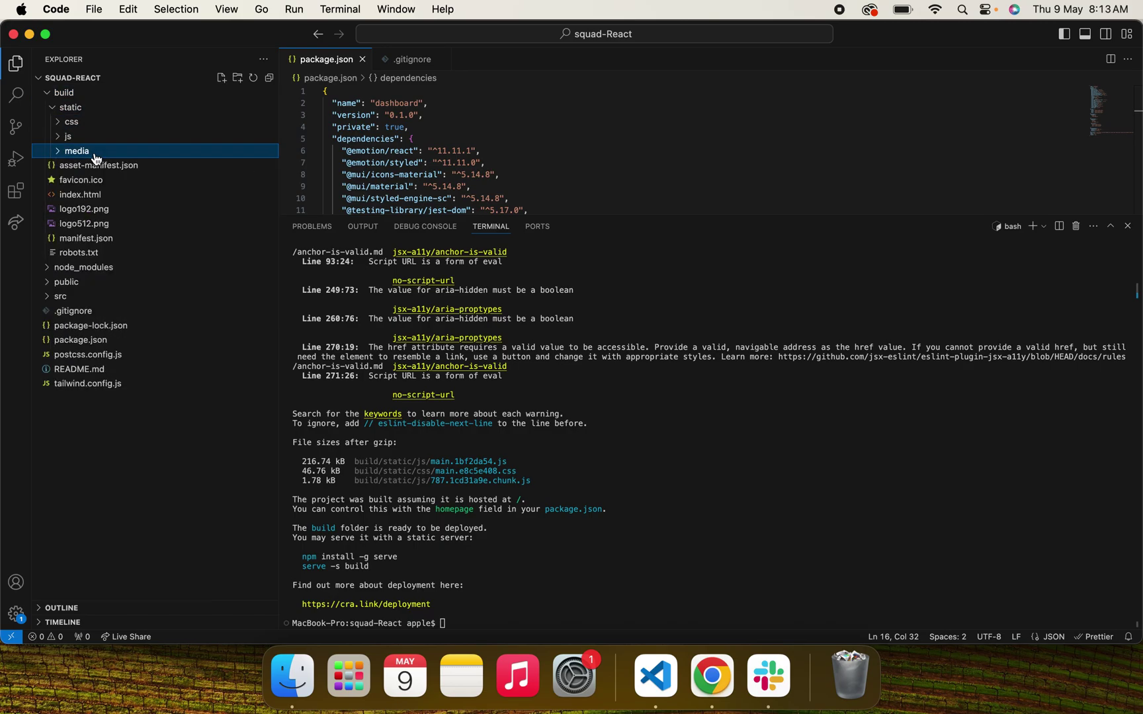
click(95, 155)
click(96, 155)
click(96, 156)
scroll(158, 297, down, 4)
scroll(173, 370, up, 4)
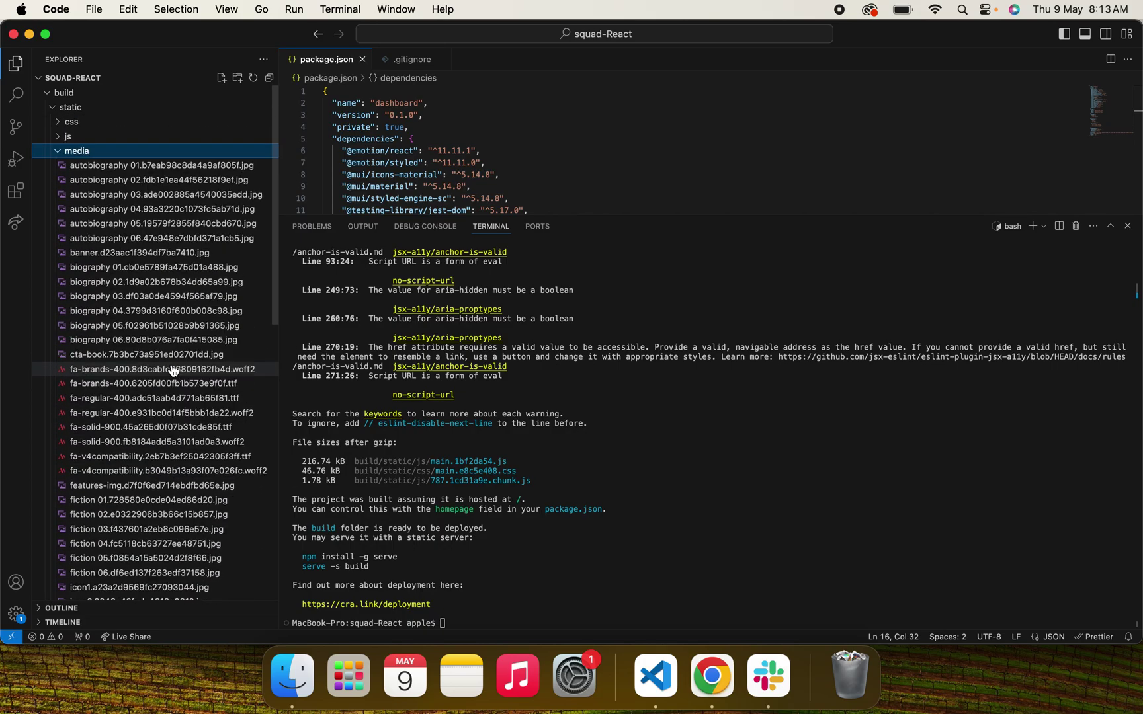
click(58, 151)
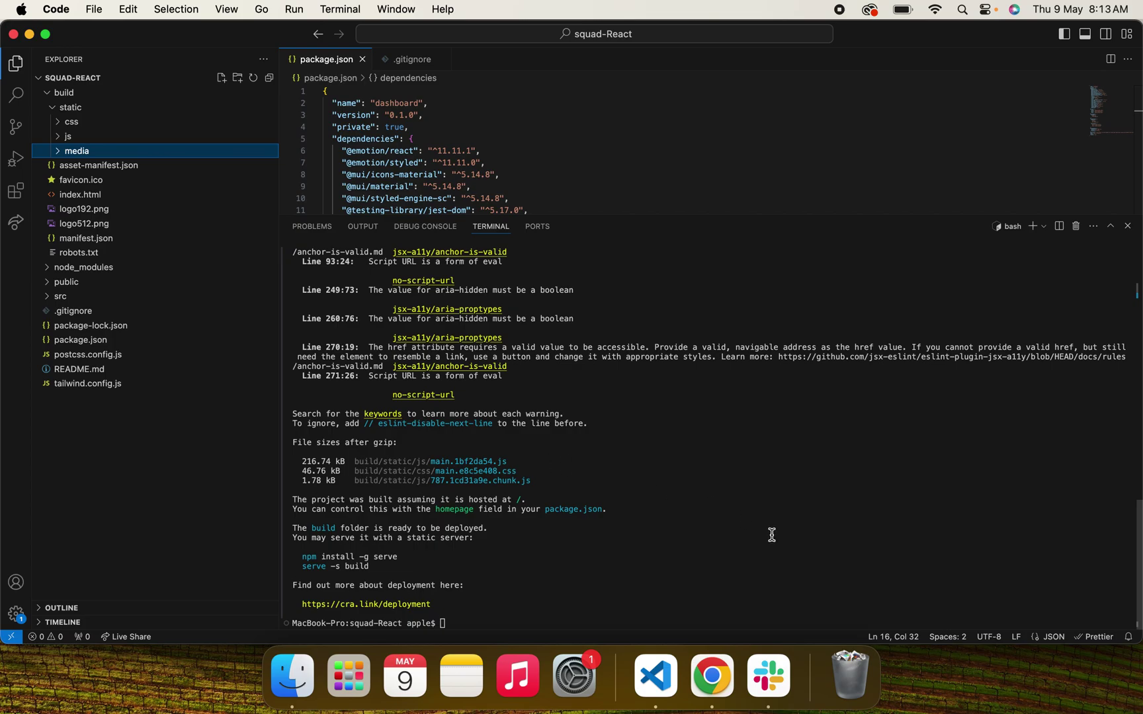
click(293, 673)
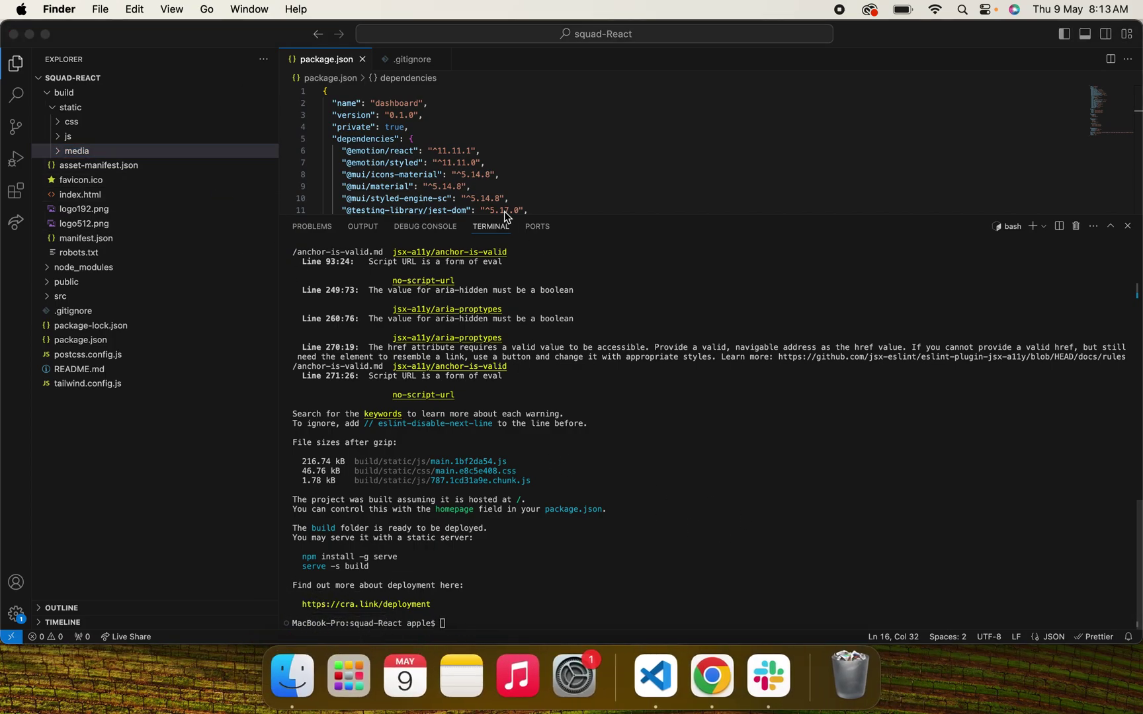
Compress all eight items in Downloads/squad-React/build into Archive.zip.
click(232, 142)
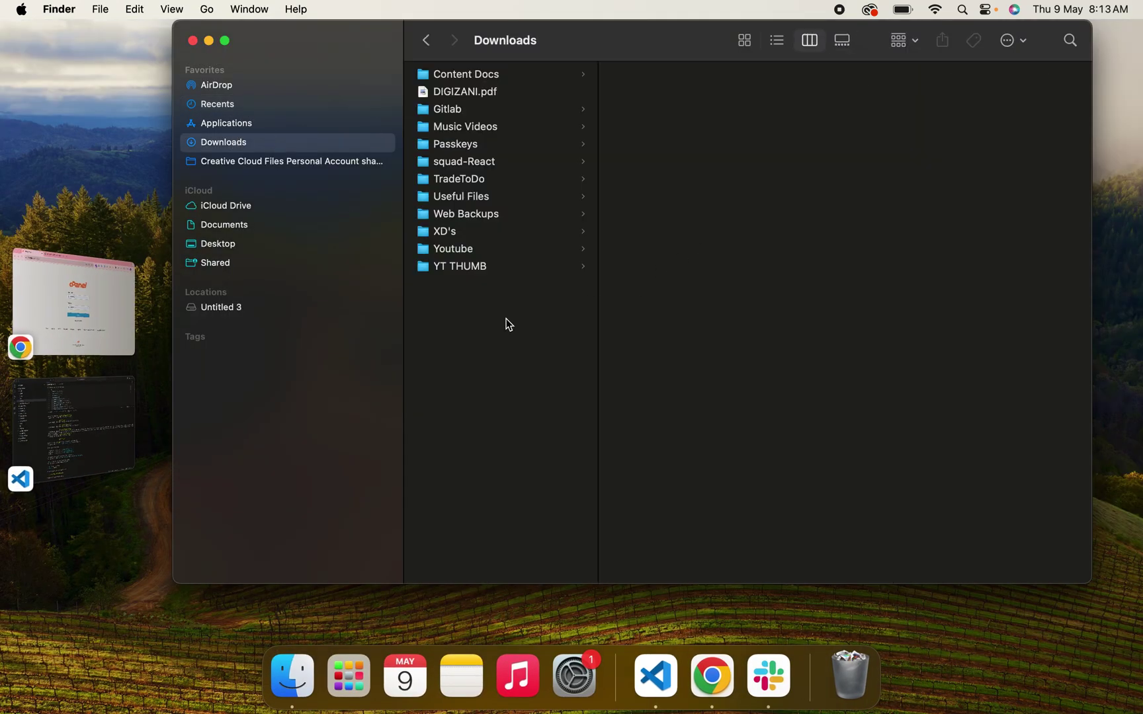
click(491, 162)
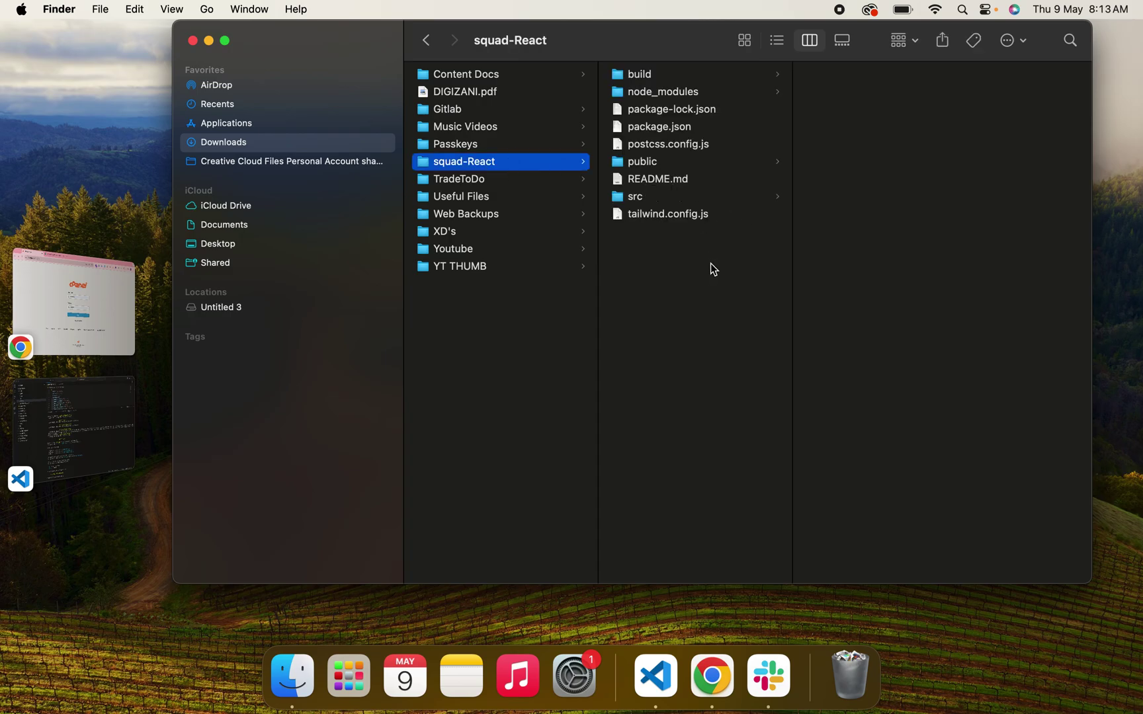
click(666, 74)
click(868, 126)
key(super+a)
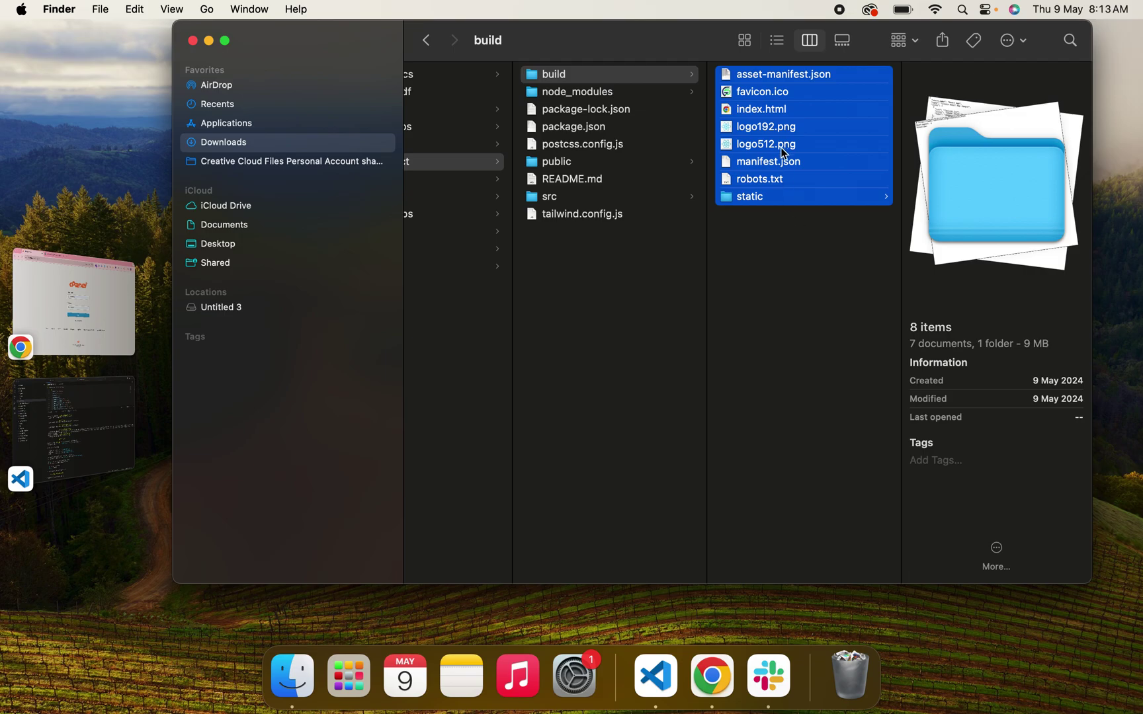
right_click(780, 132)
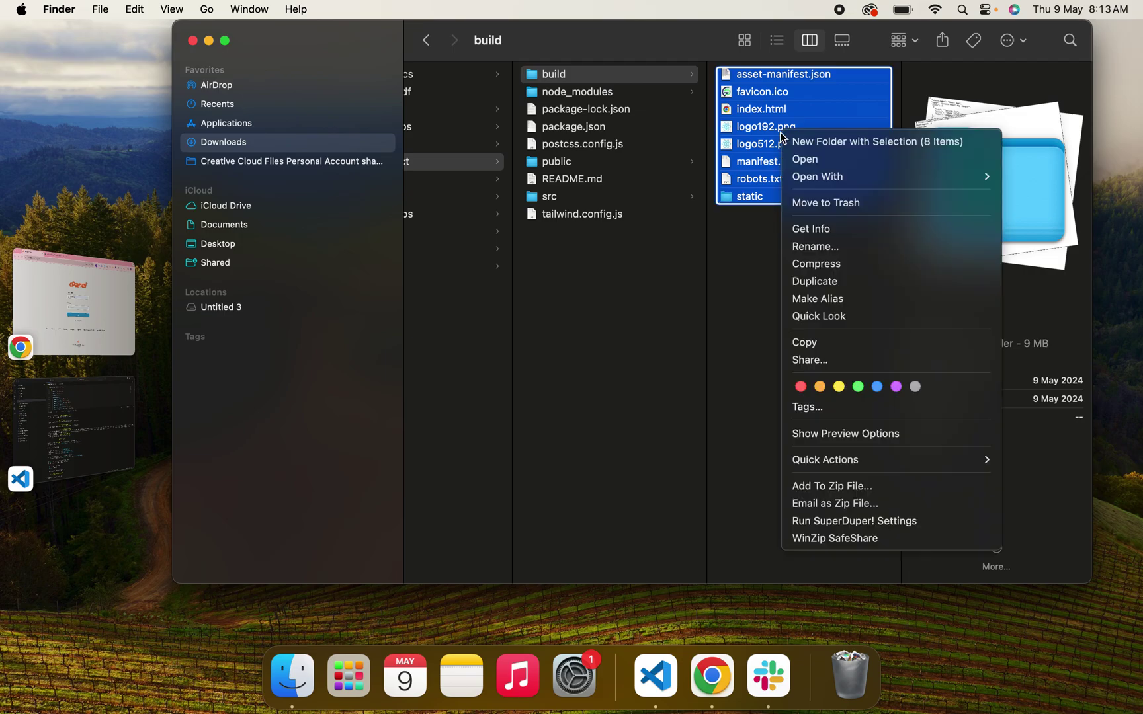
click(823, 268)
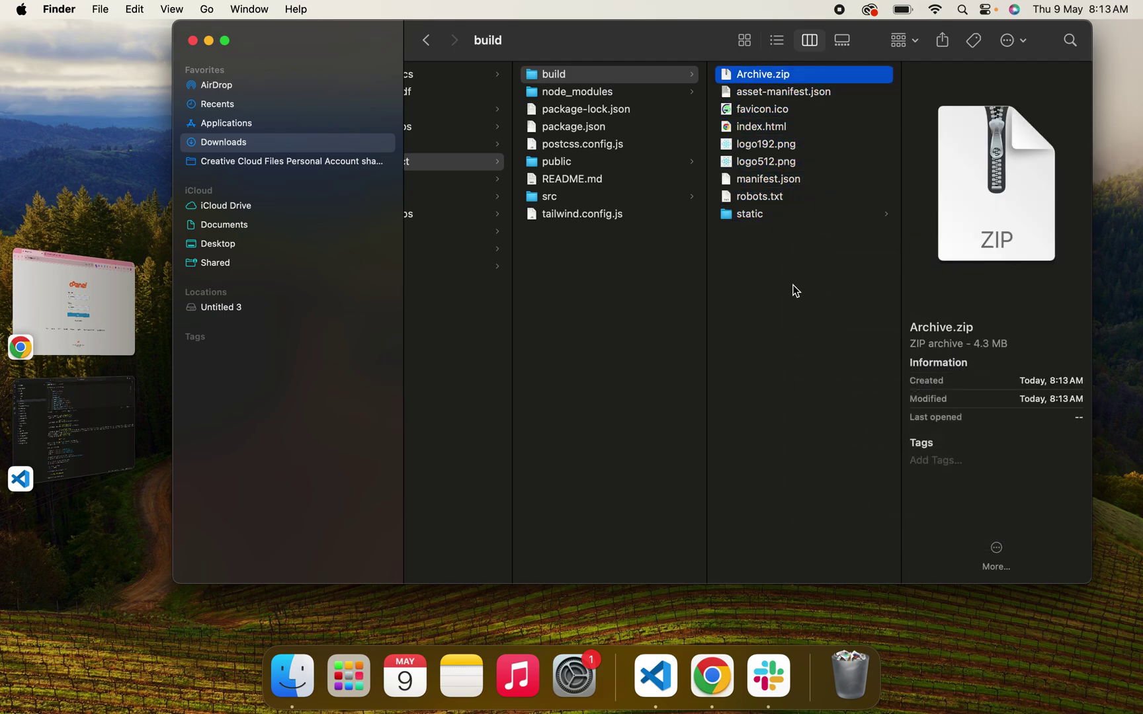
right_click(757, 75)
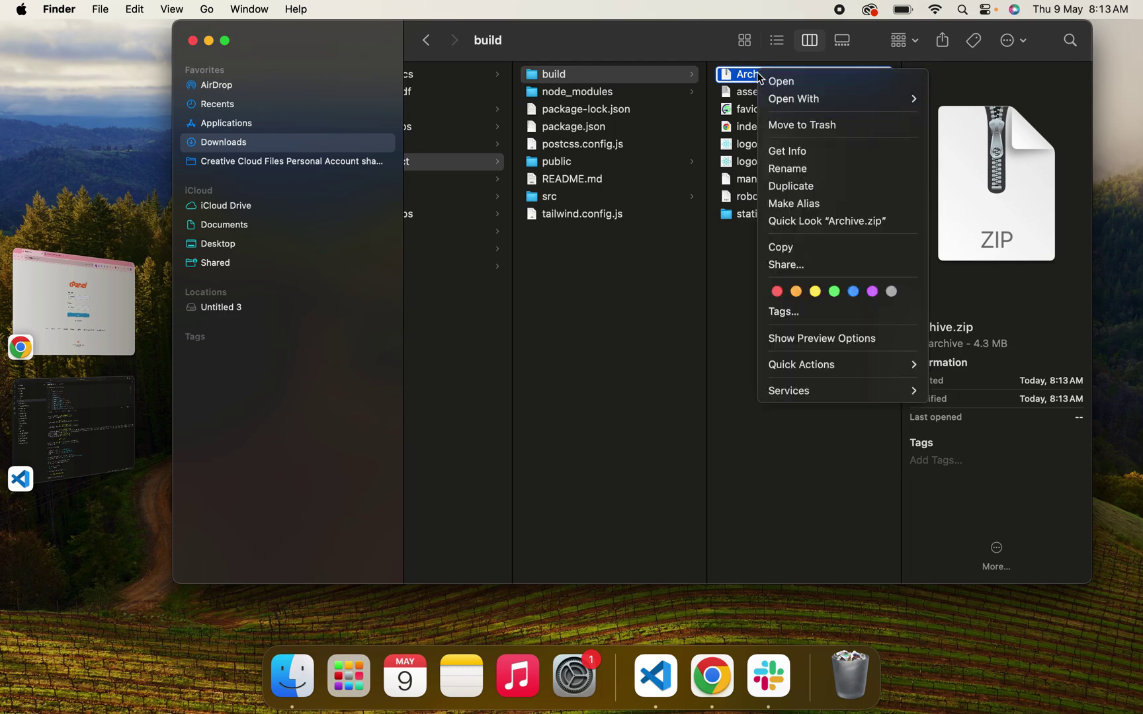
Rename Archive.zip to react-chicgen.zip.
click(798, 168)
text(react-chicgen.zip)
key(Return)
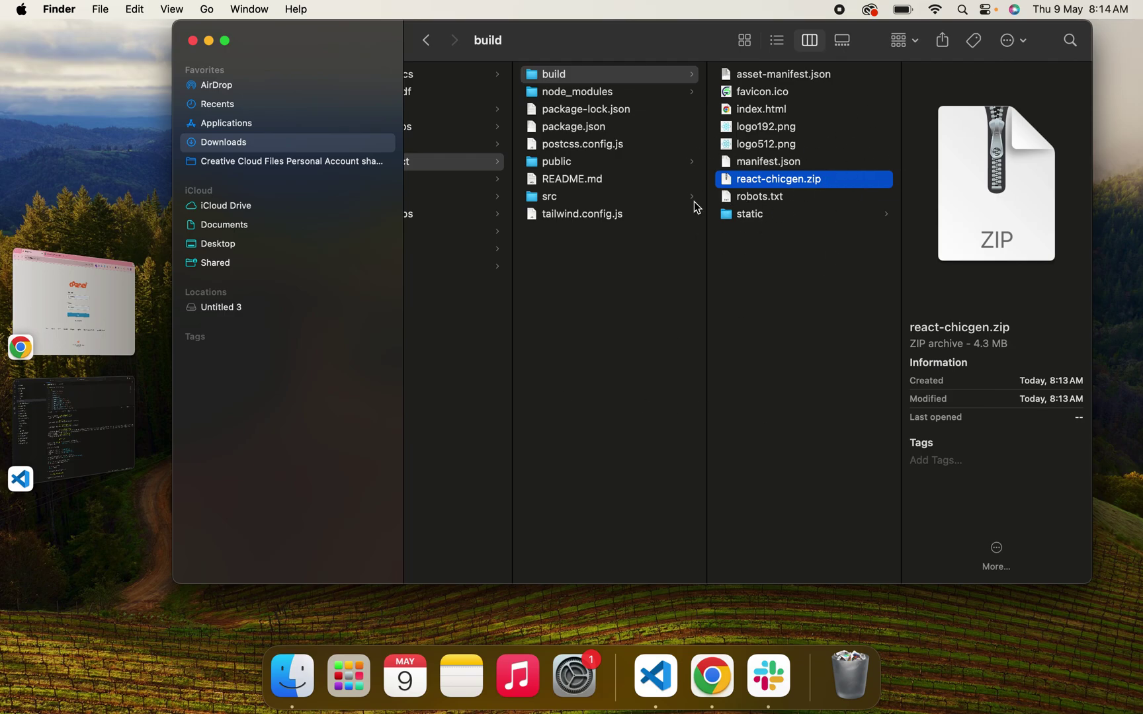
Log in to cPanel and open public_html in File Manager.
click(79, 336)
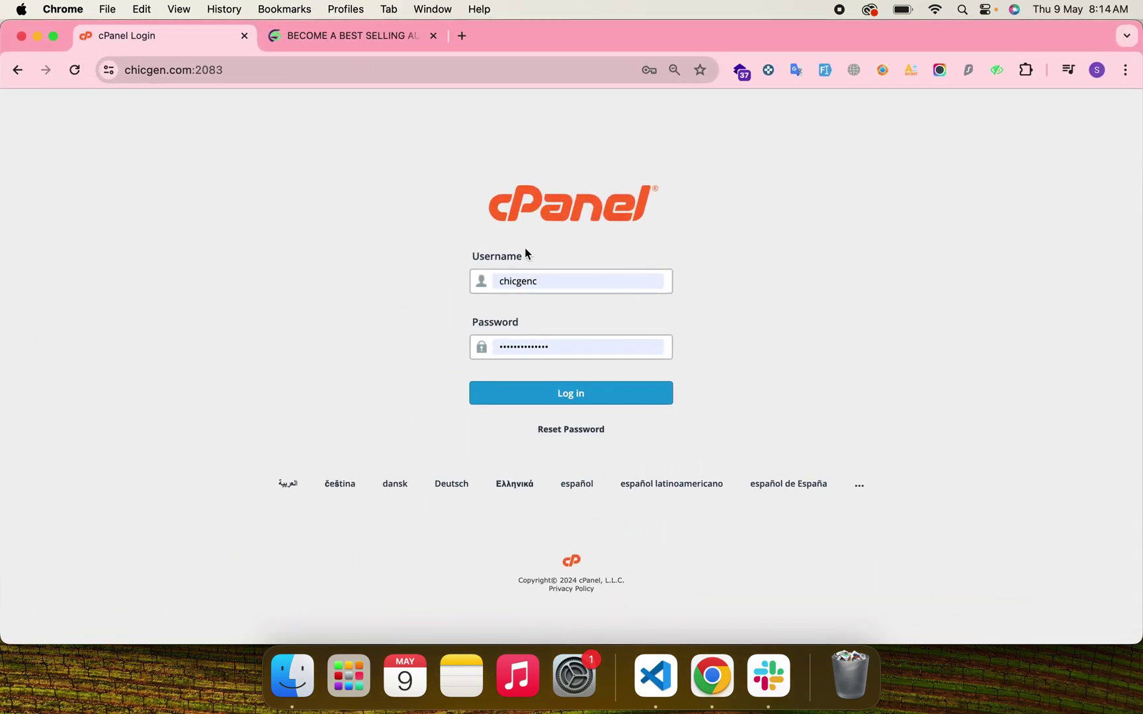
click(507, 393)
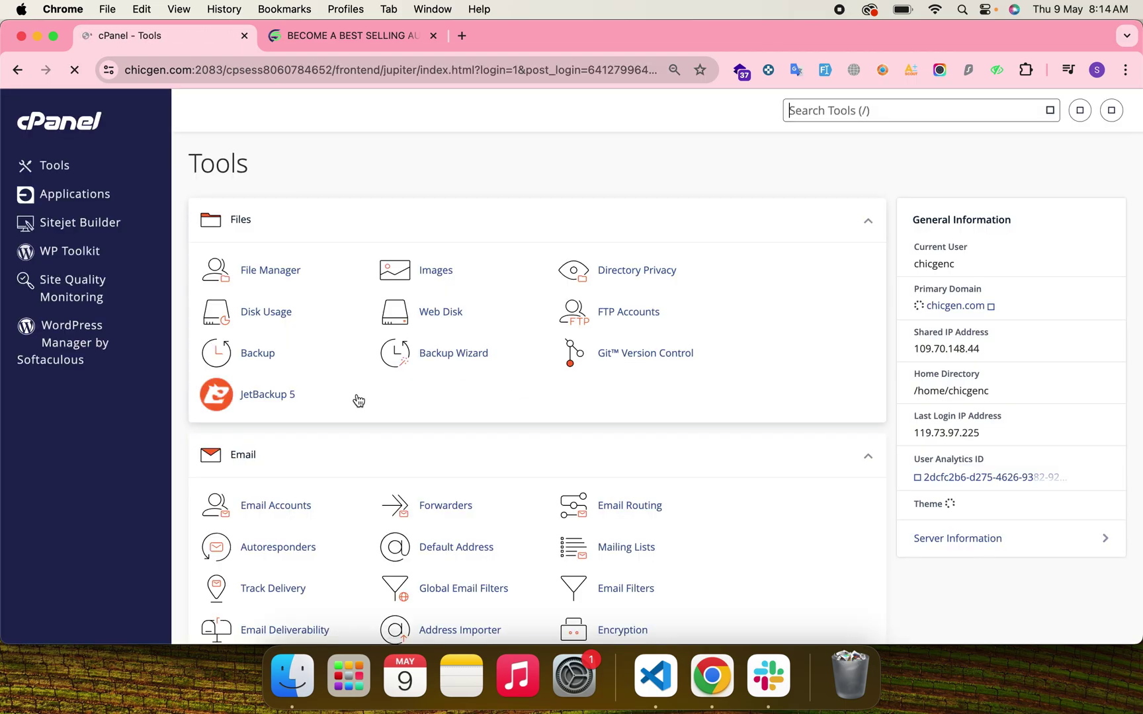
click(271, 271)
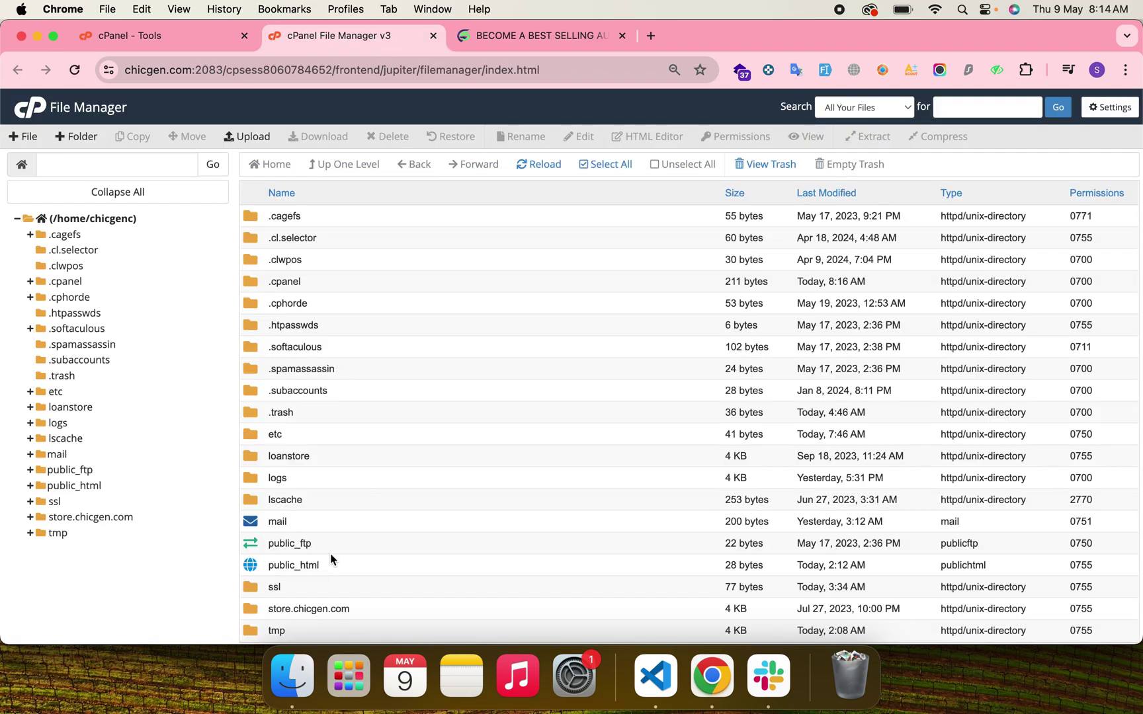
scroll(331, 559, down, 3)
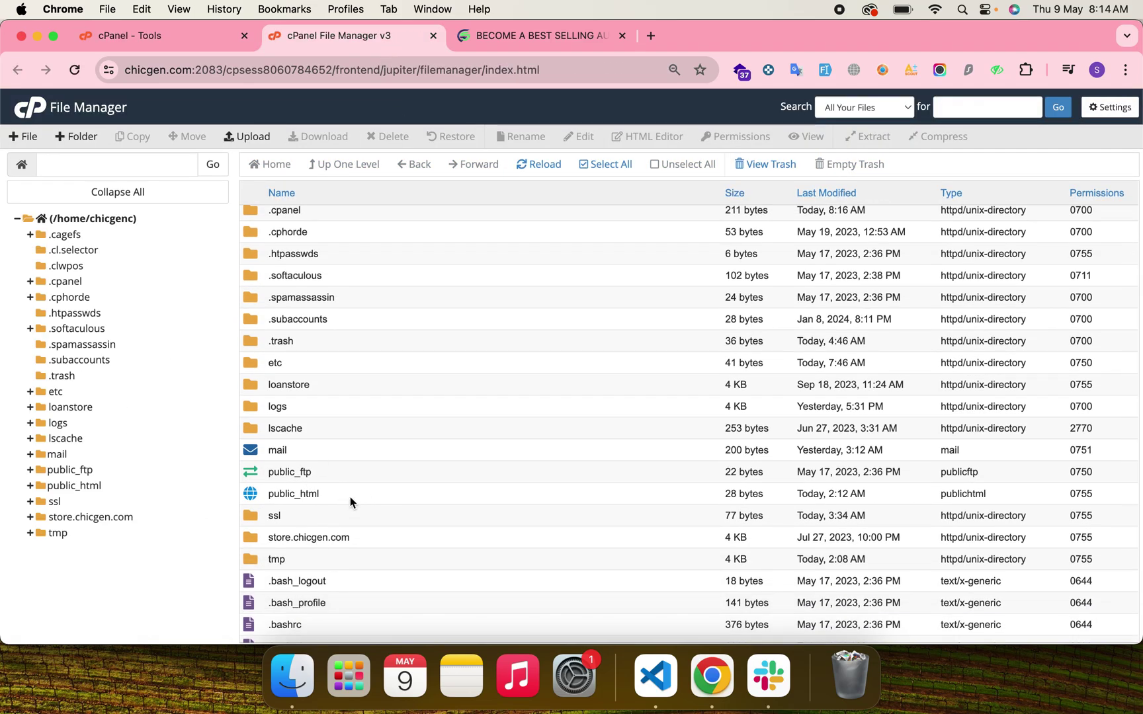
double_click(350, 497)
Create a new empty file named test.php in public_html.
click(30, 140)
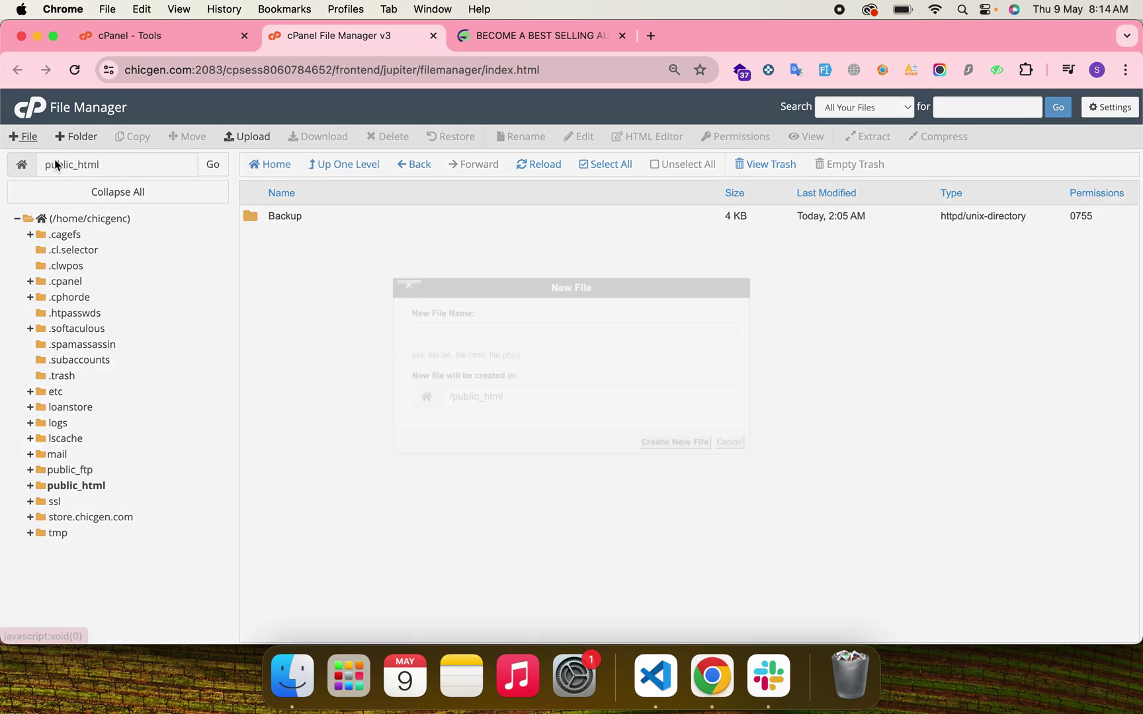
text(estest.php)
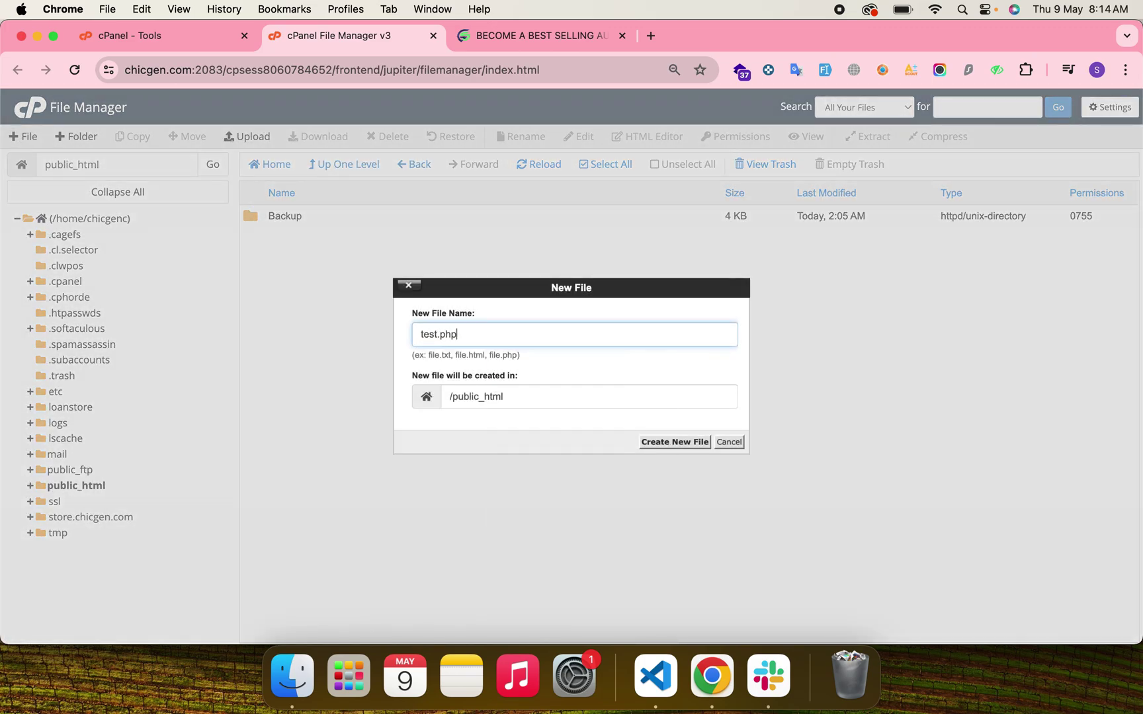
key(Return)
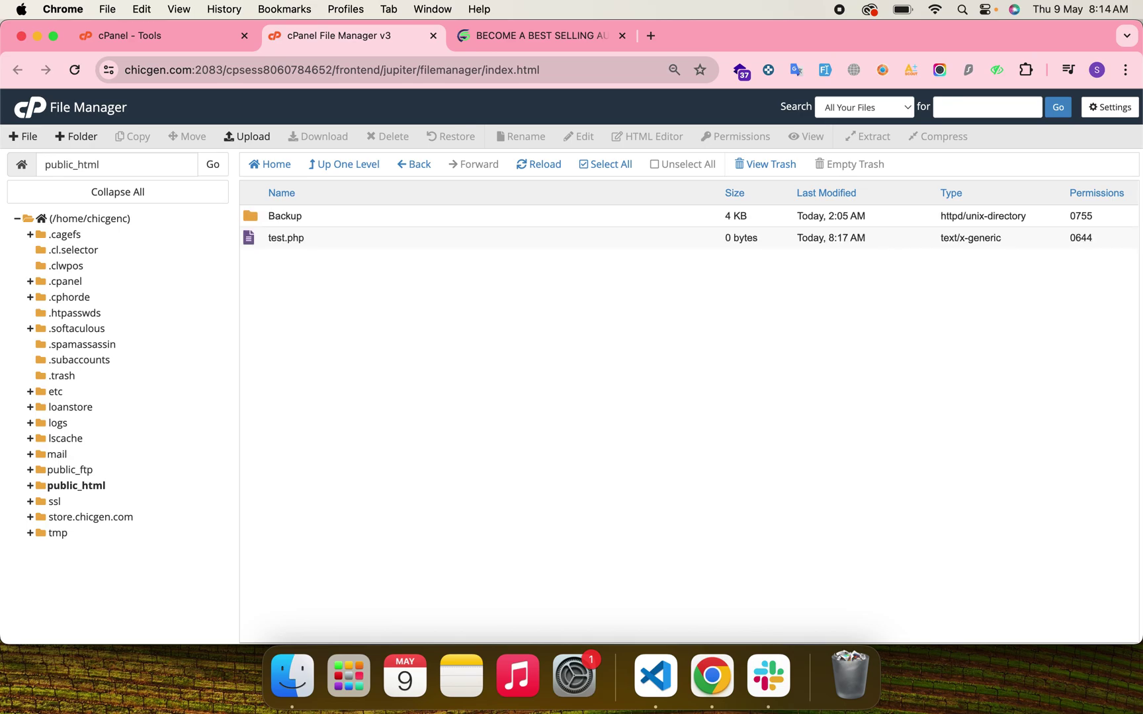
click(537, 38)
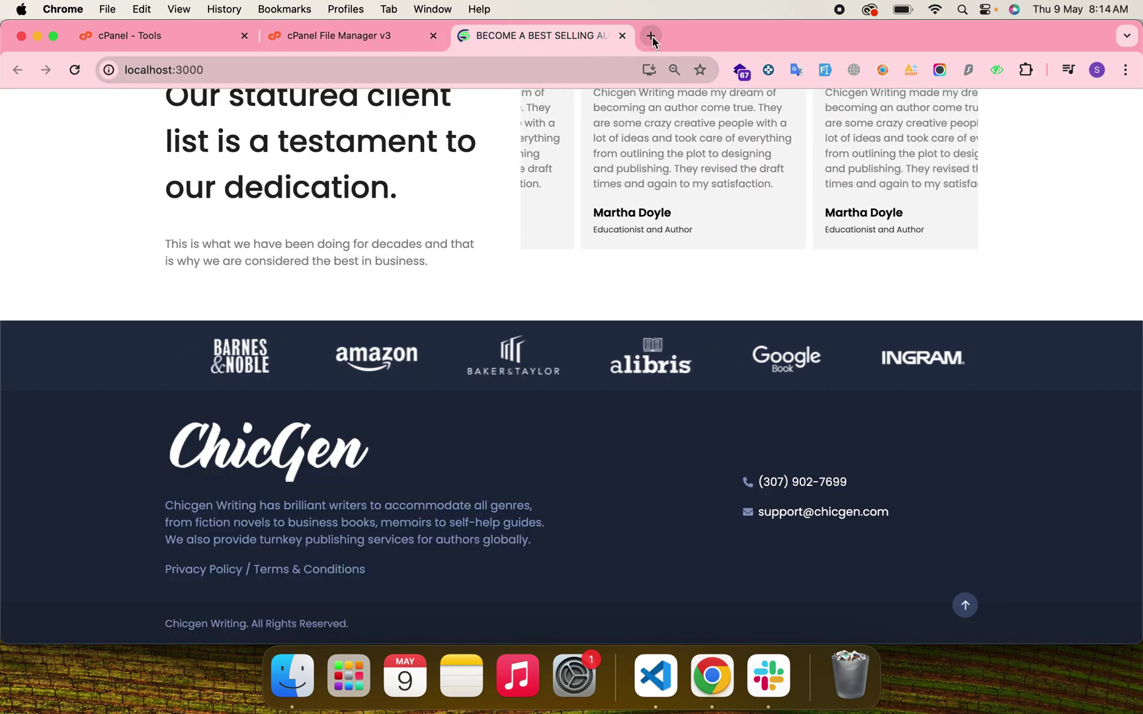
Load chicgen.com/test.php in a new browser tab.
click(650, 35)
text(chicgen.com)
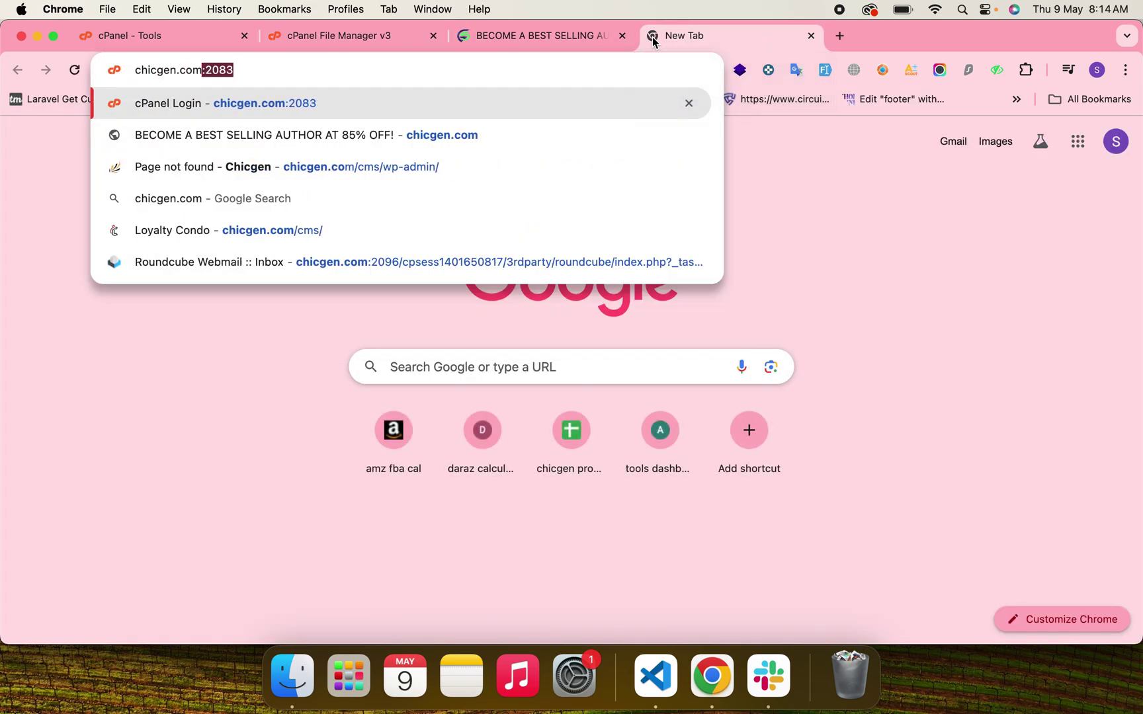
text(/test.php)
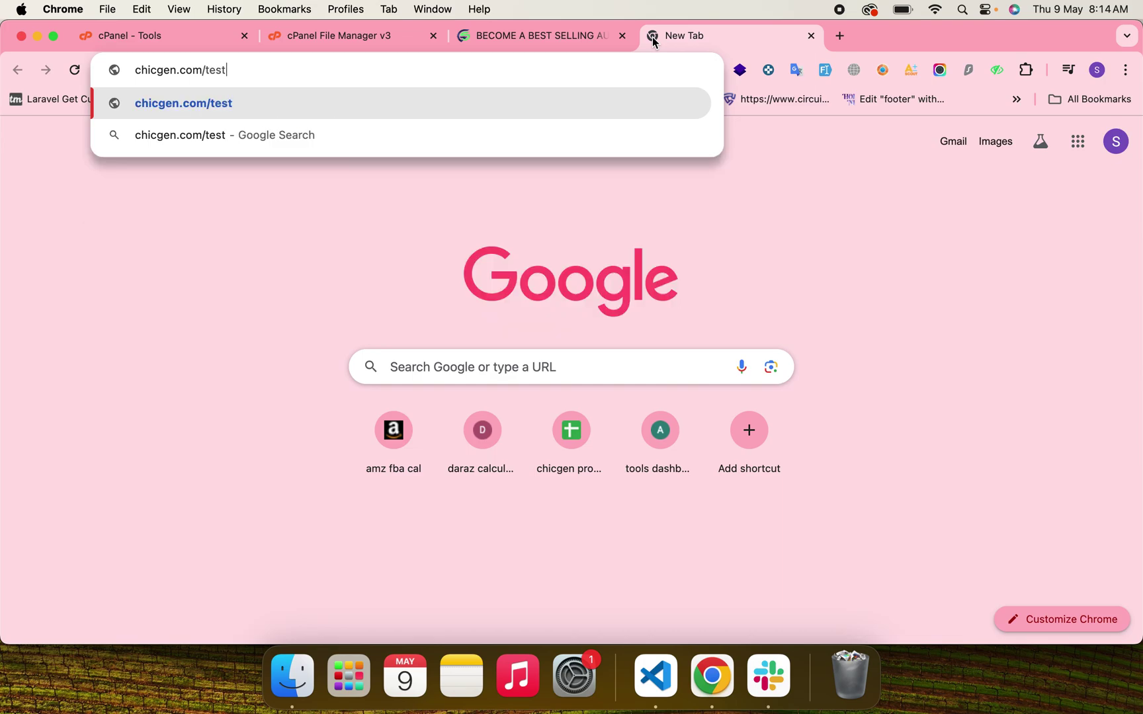
key(Return)
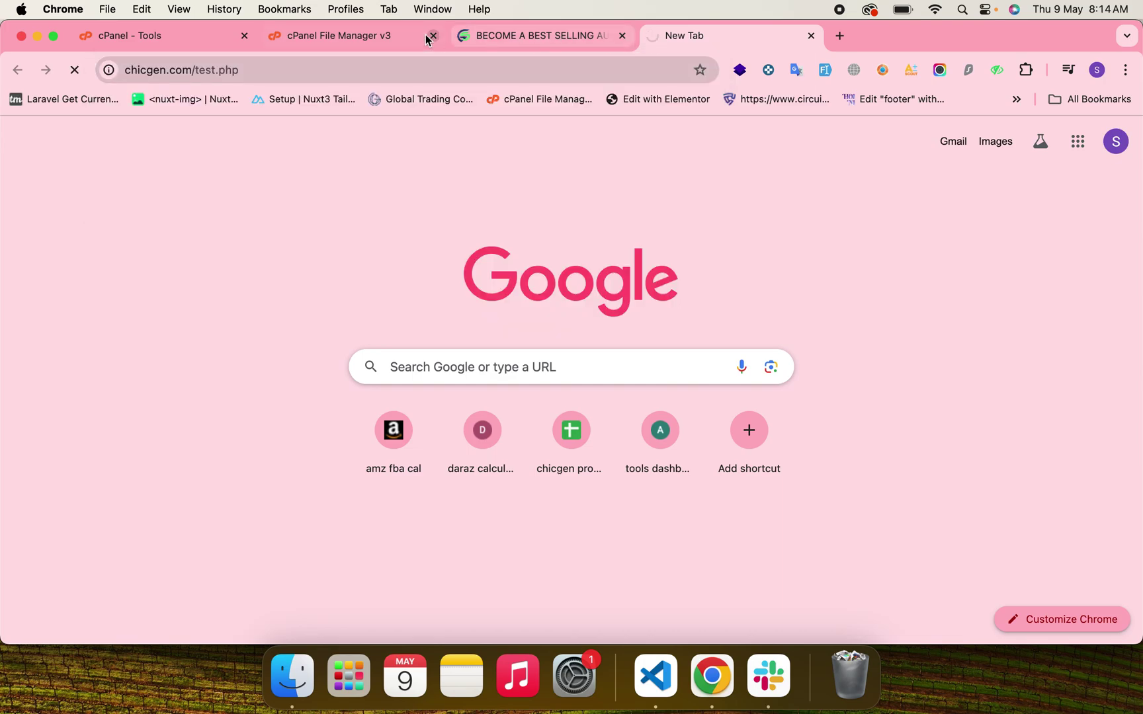
Add the sample text 'Testing' to test.php and save the changes.
click(377, 41)
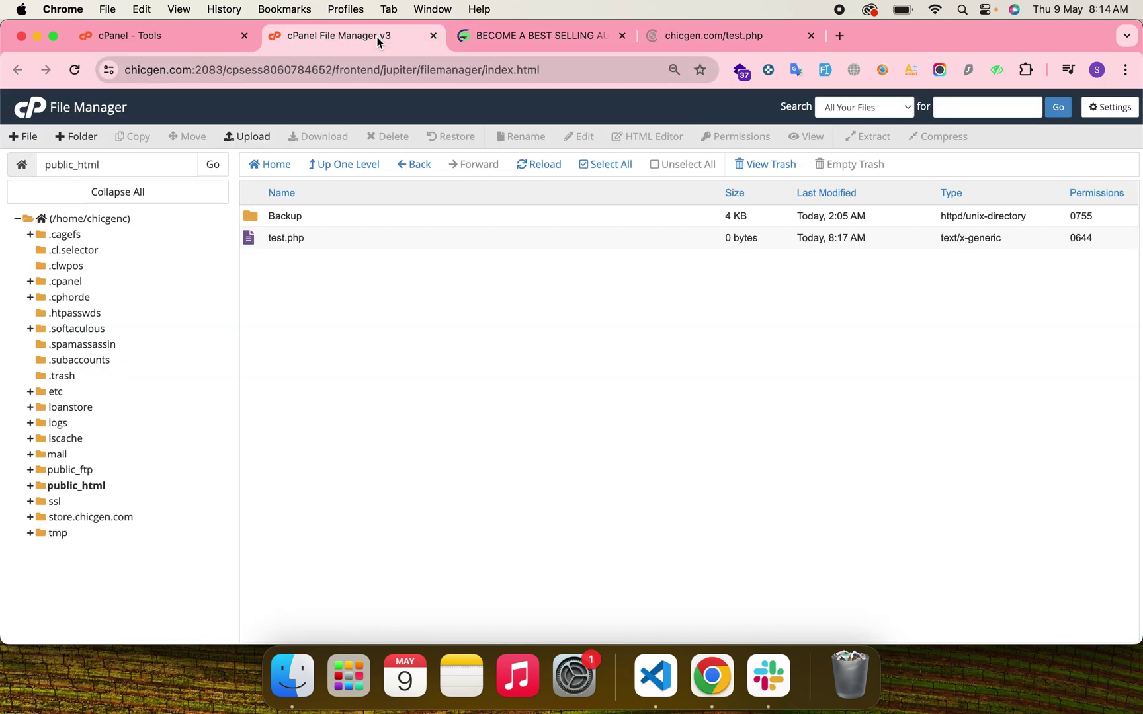
right_click(327, 231)
click(351, 287)
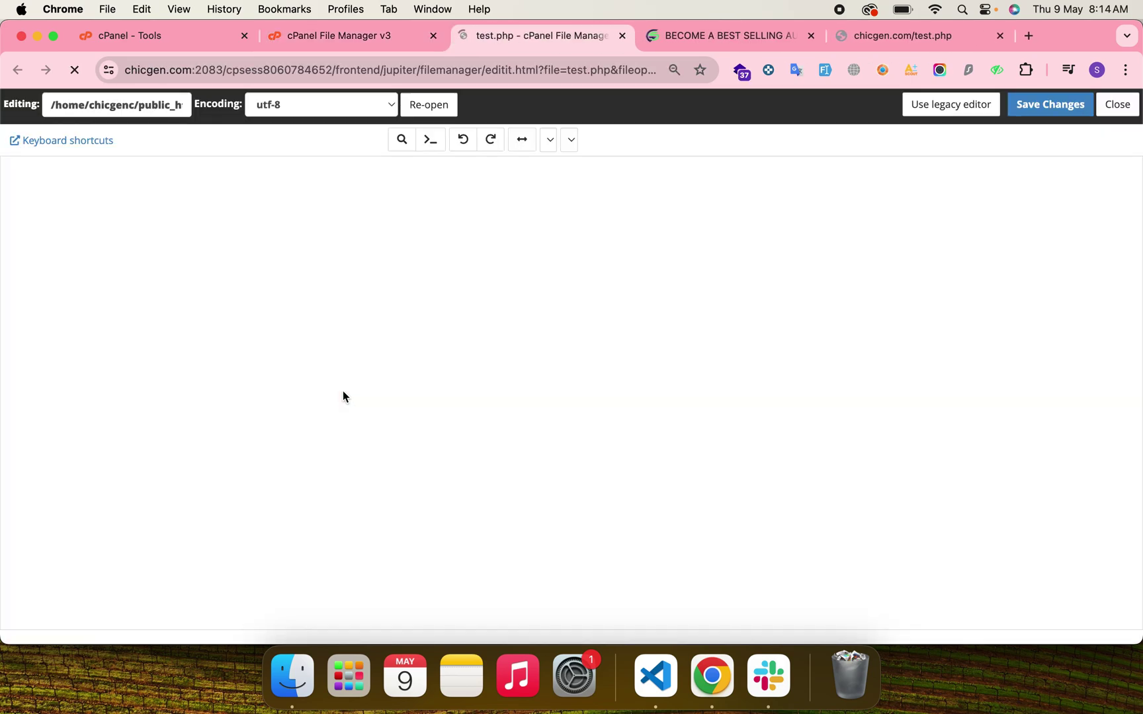
text(Testing file.)
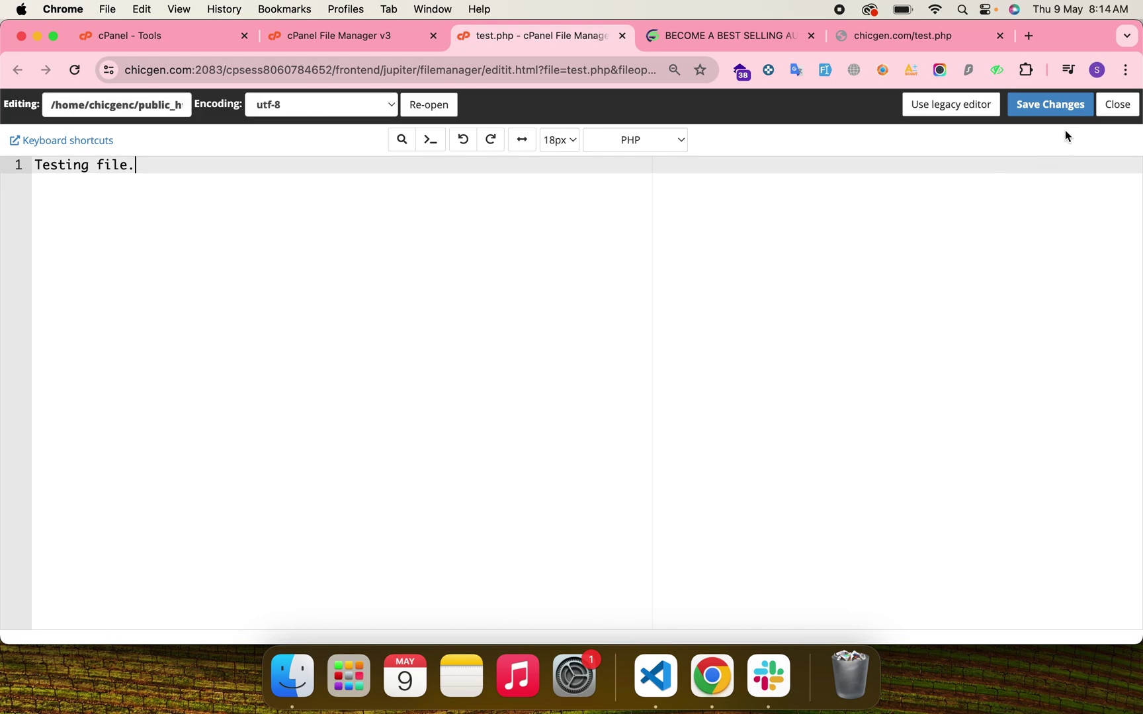
click(1057, 106)
Reload chicgen.com/test.php to confirm the text, then load the chicgen.com home page.
click(879, 36)
key(super+r)
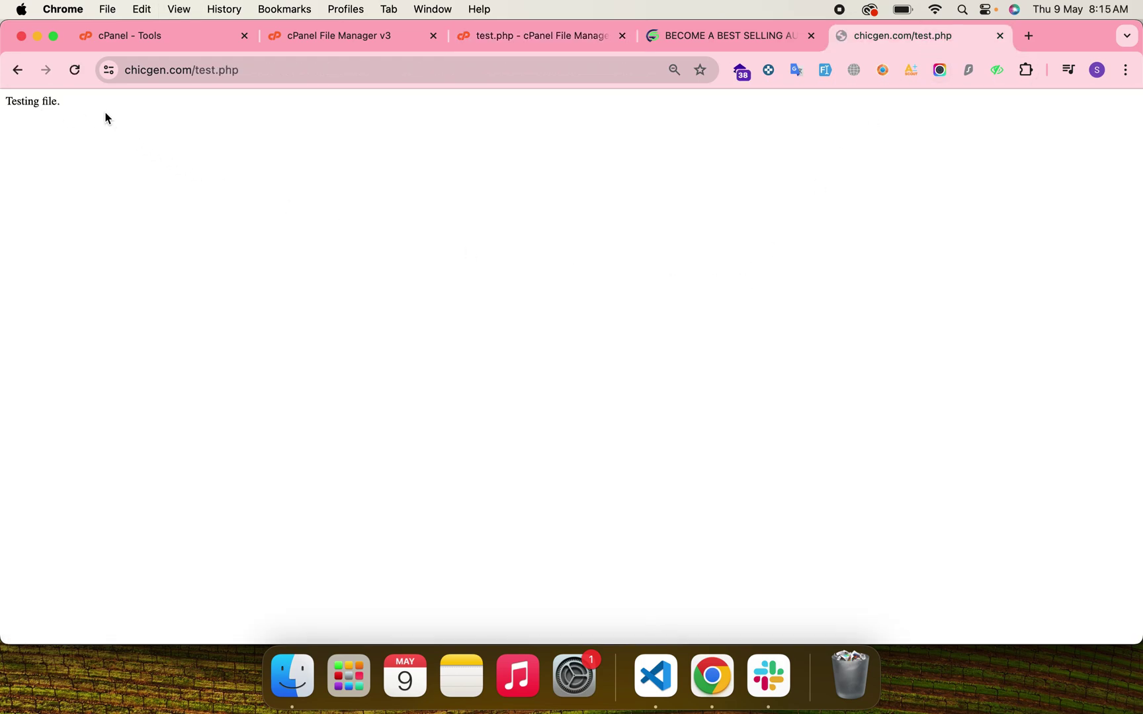
drag(104, 115, 1, 103)
click(198, 119)
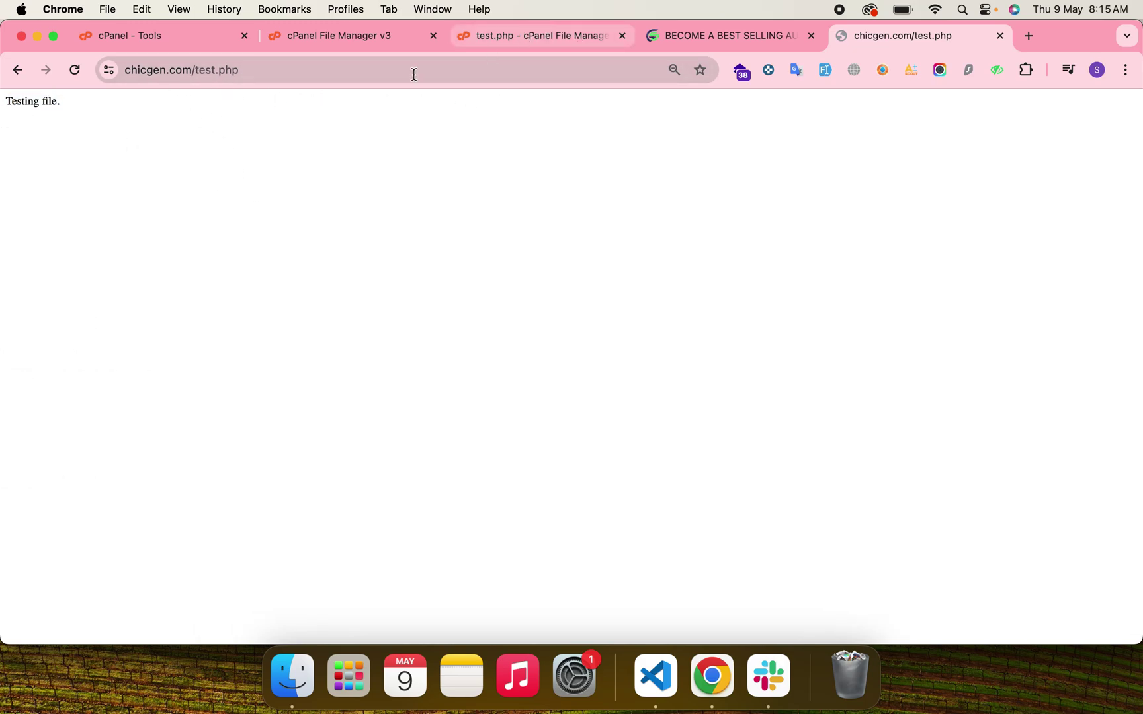
drag(198, 71, 377, 85)
key(BackSpace)
key(Return)
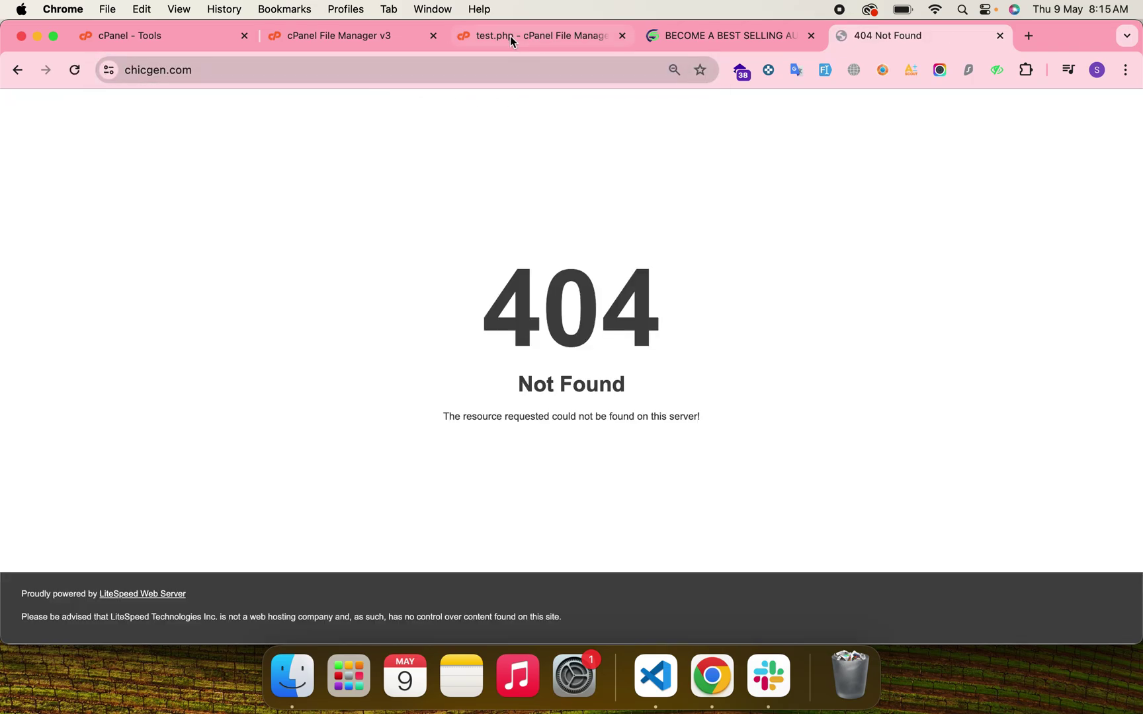
Rename test.php to index.php and reload chicgen.com to see 'Testing file.'.
click(510, 35)
click(622, 36)
click(354, 38)
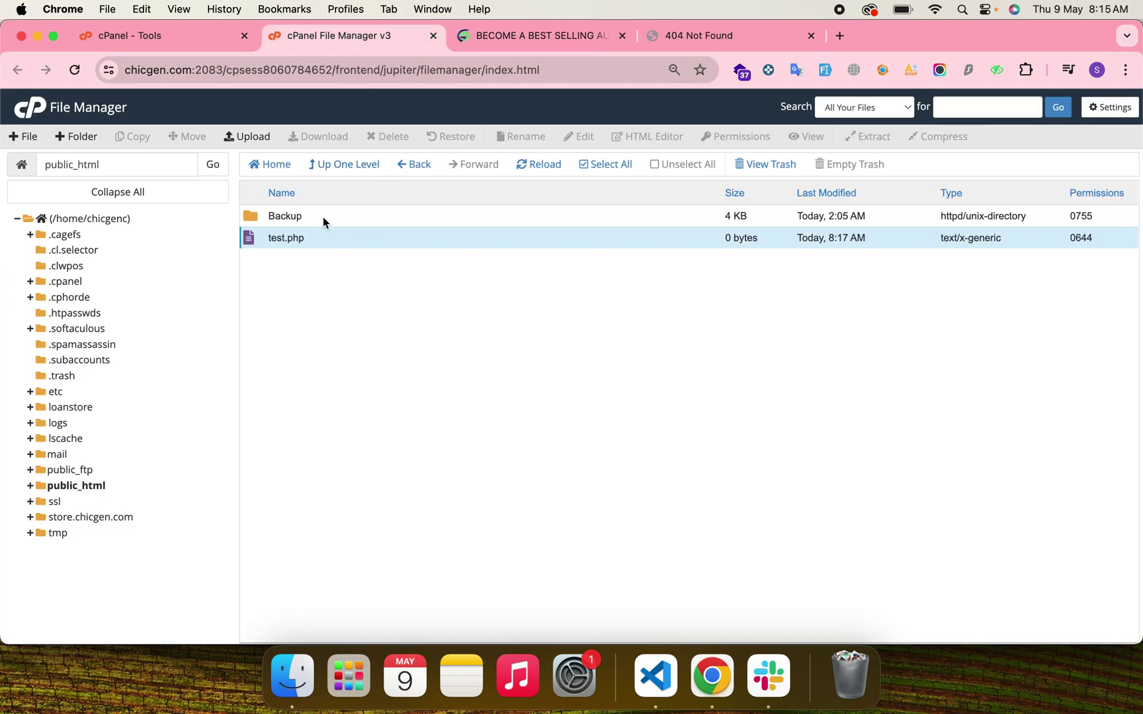
double_click(281, 236)
text(index)
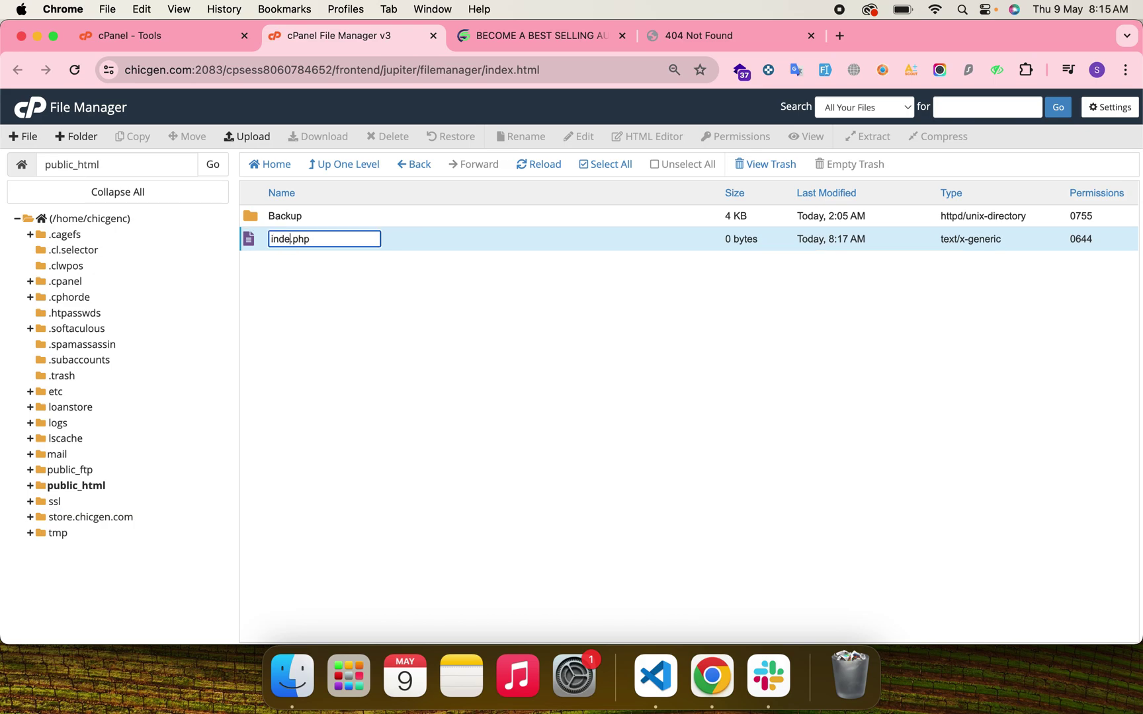
key(Return)
click(744, 38)
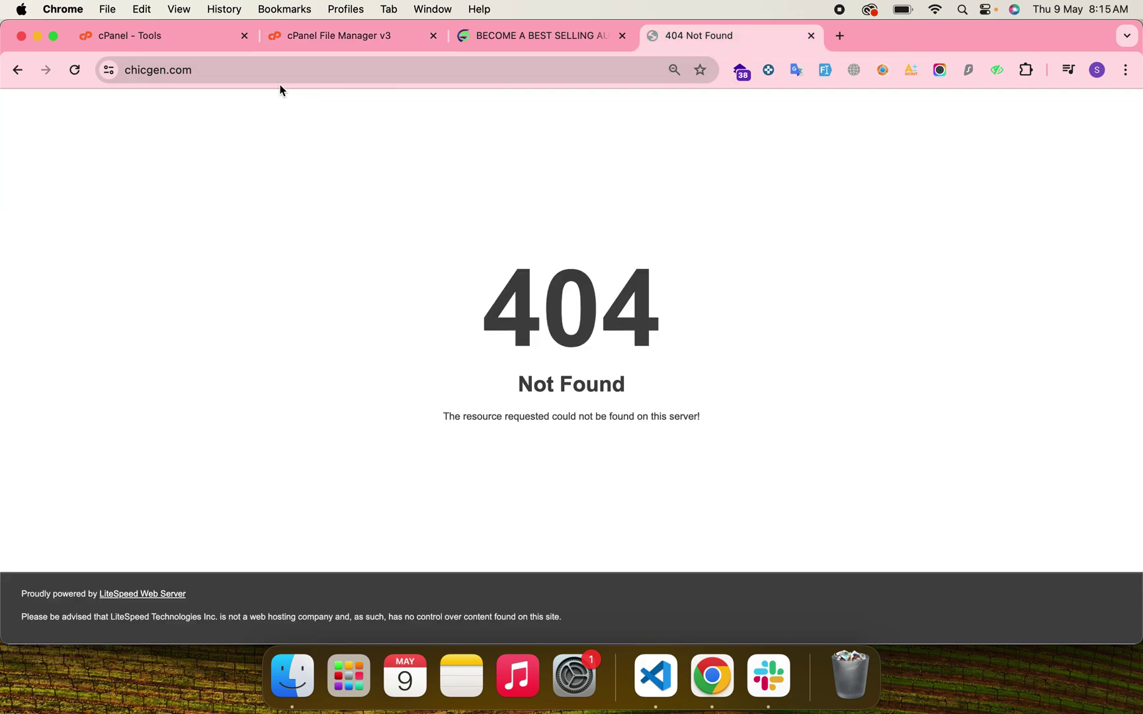
click(333, 35)
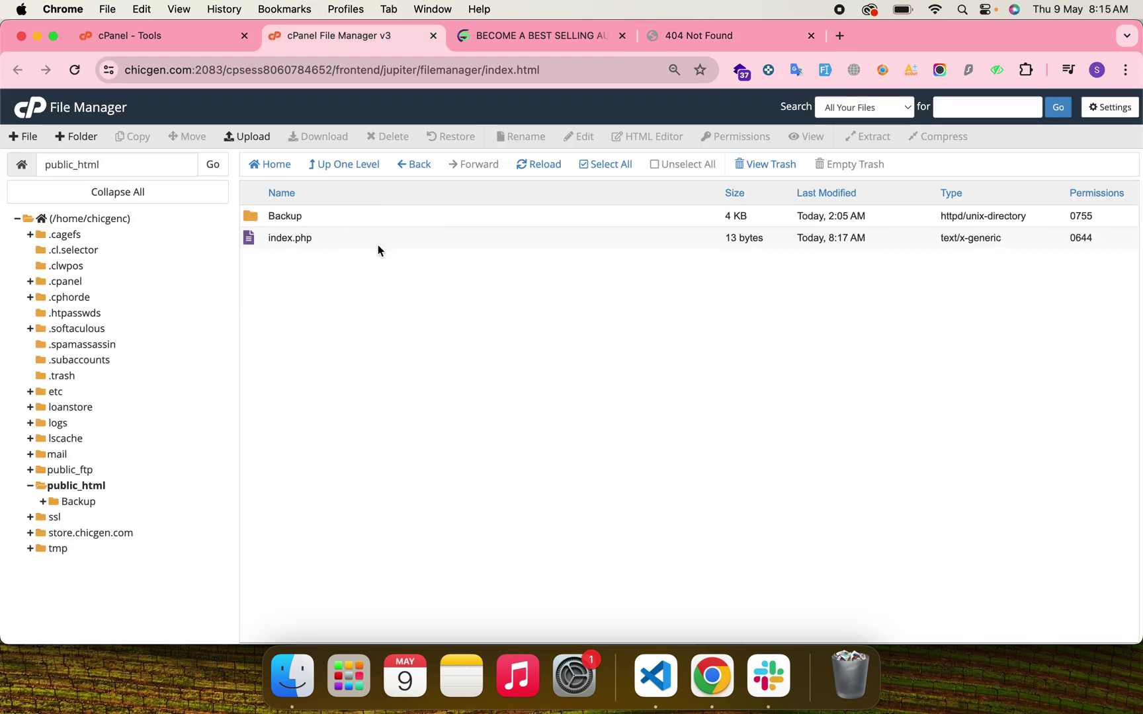
click(737, 37)
key(super+r)
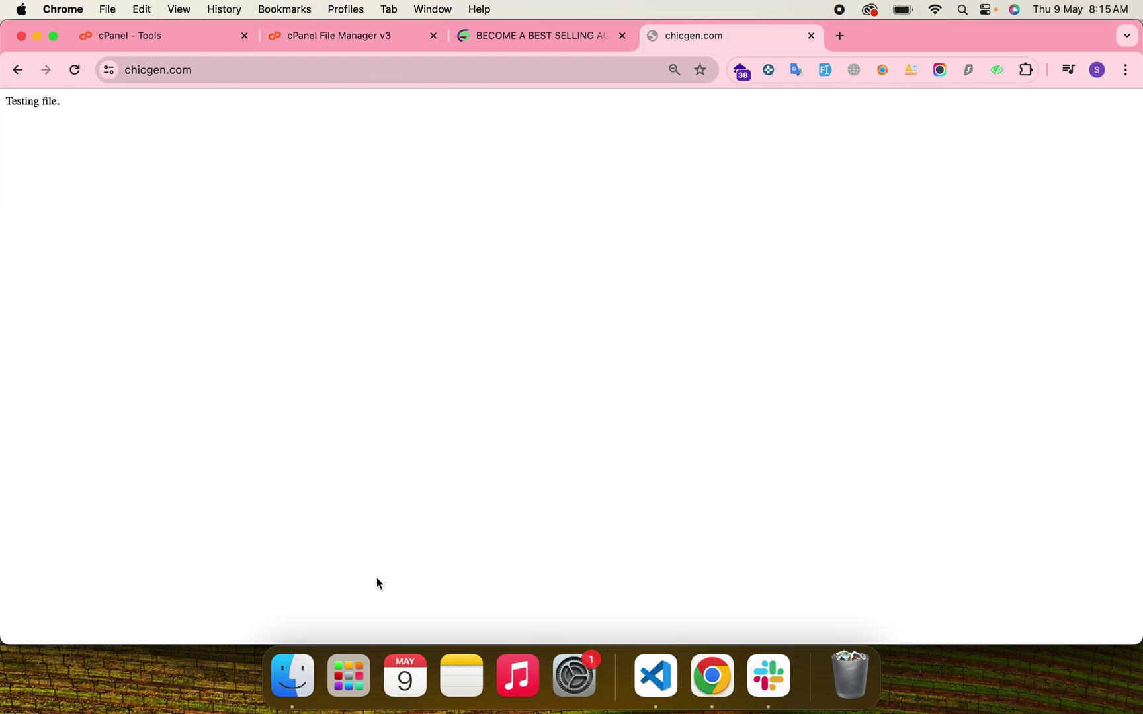
click(344, 36)
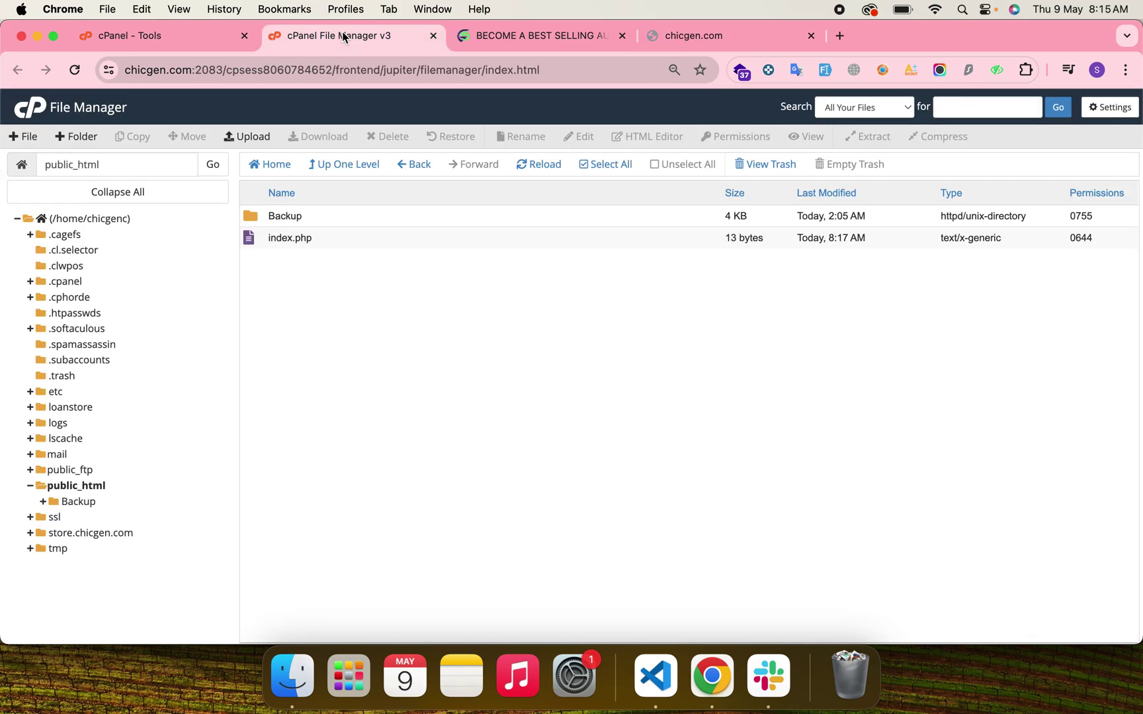
Permanently delete index.php, skipping the trash, and open the public_html upload page.
right_click(336, 233)
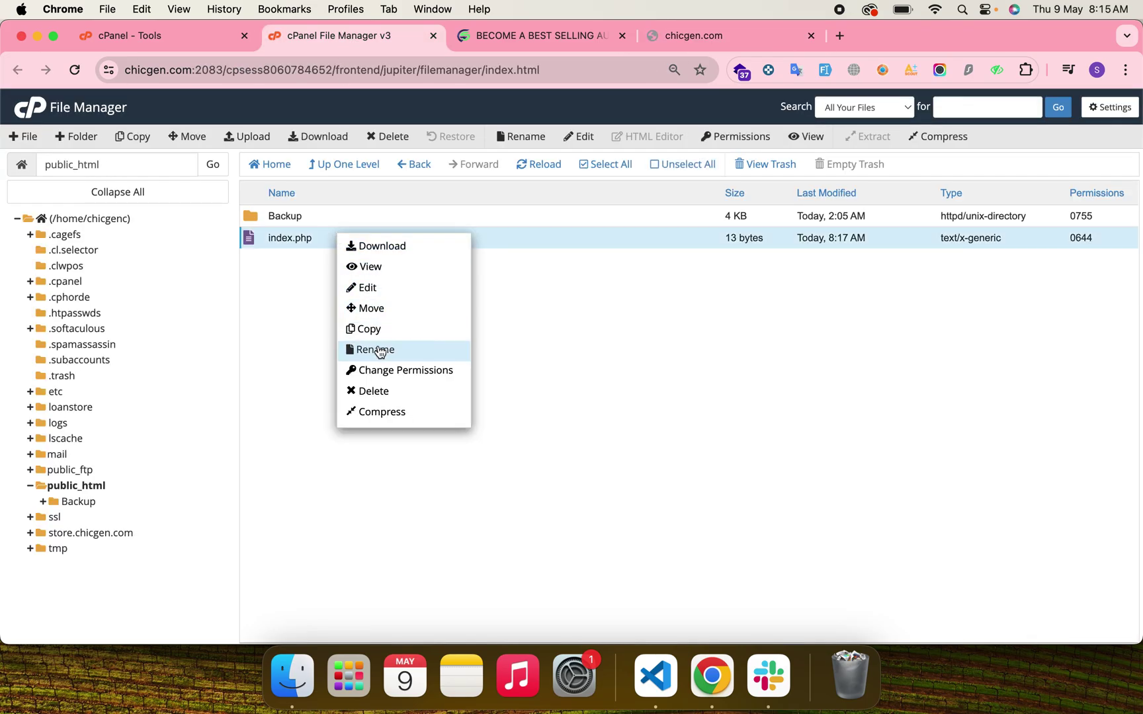
click(373, 390)
click(564, 373)
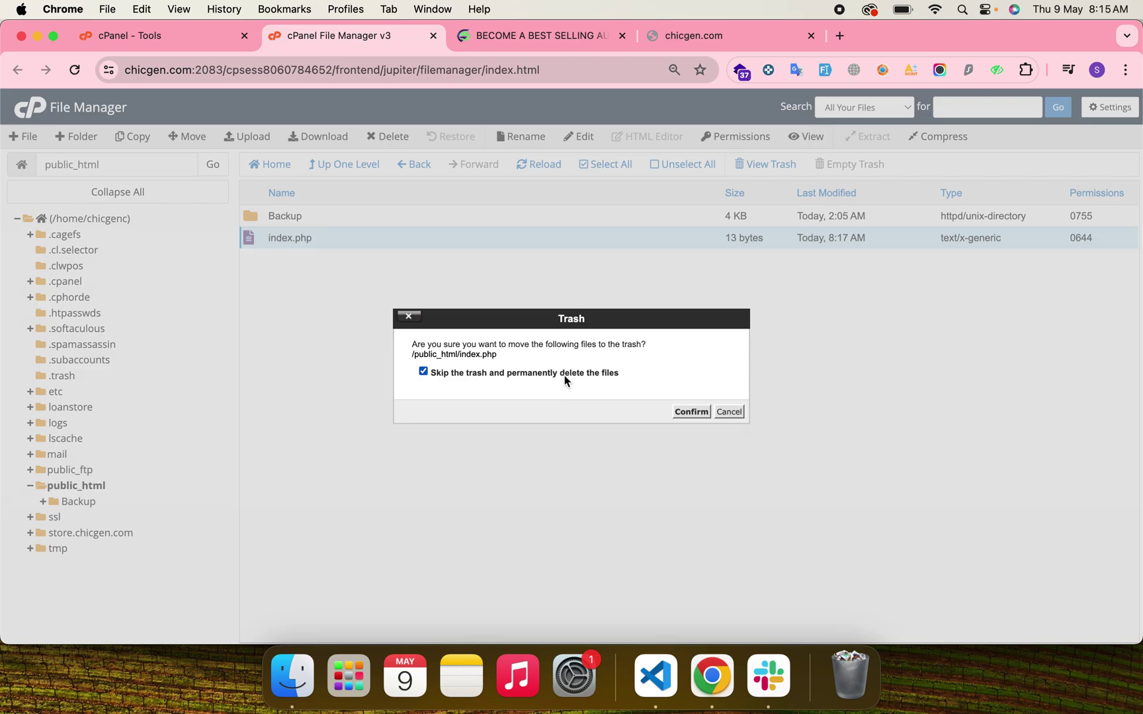
click(688, 412)
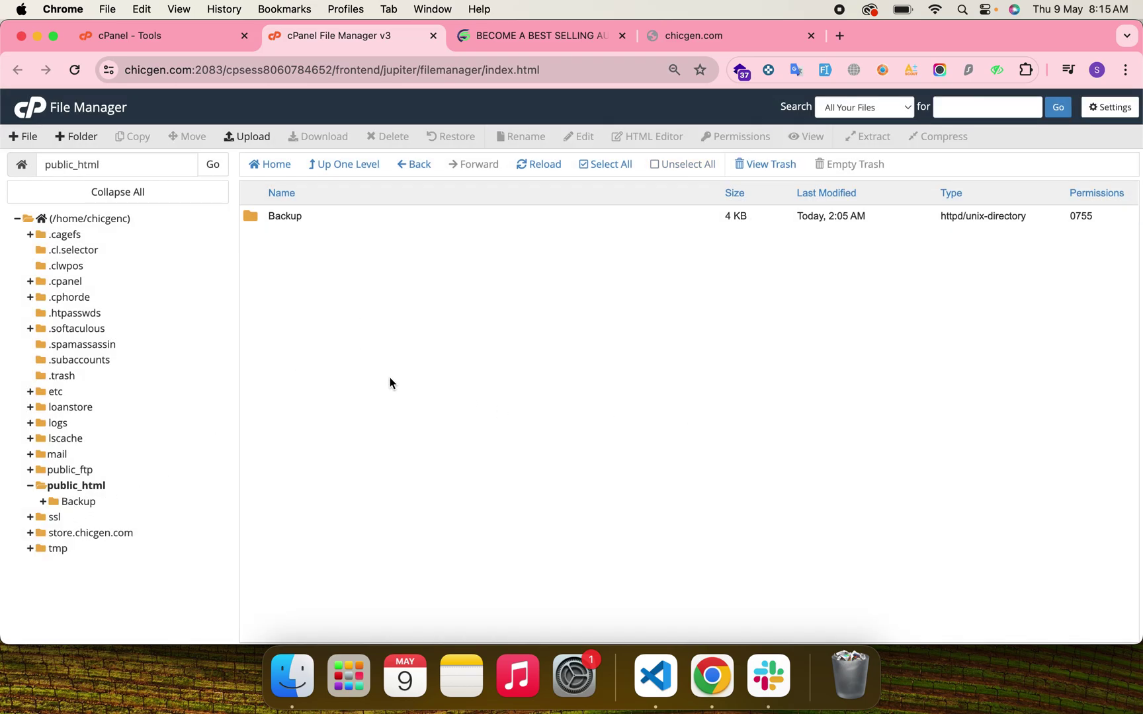
click(252, 136)
click(532, 25)
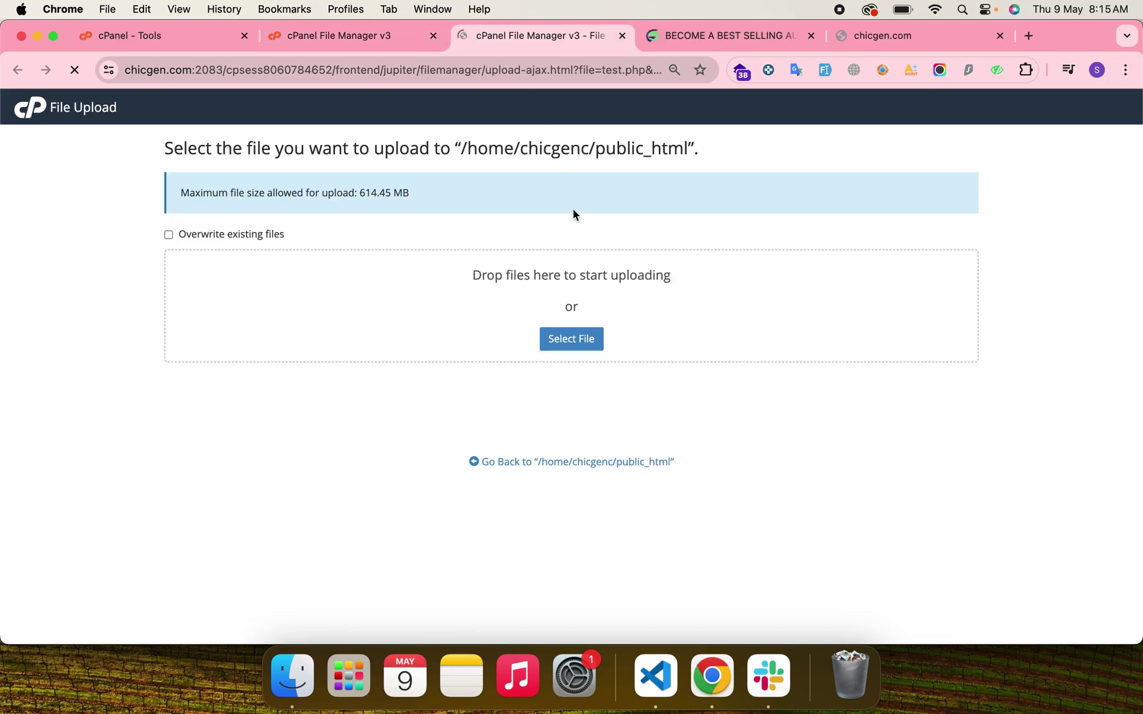
Drop react-chicgen.zip from Finder onto the upload area and reload public_html to list it.
key(super+Tab)
key(super+Tab)
drag(798, 187, 278, 324)
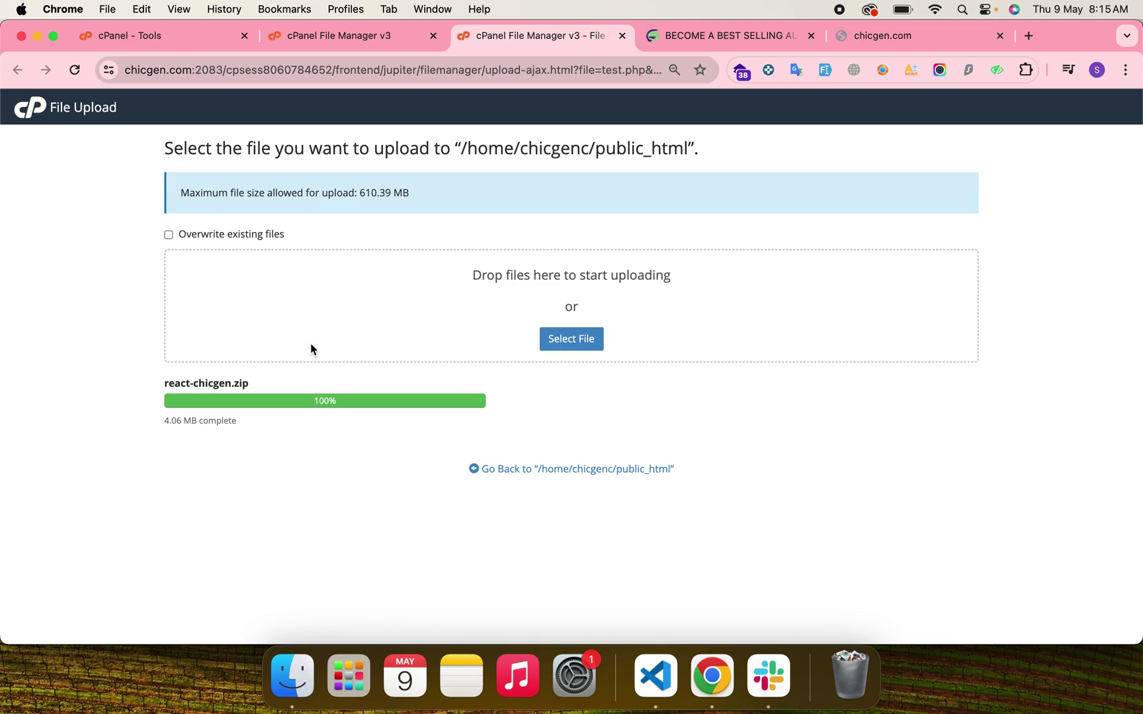
click(371, 38)
click(486, 27)
drag(263, 394, 166, 394)
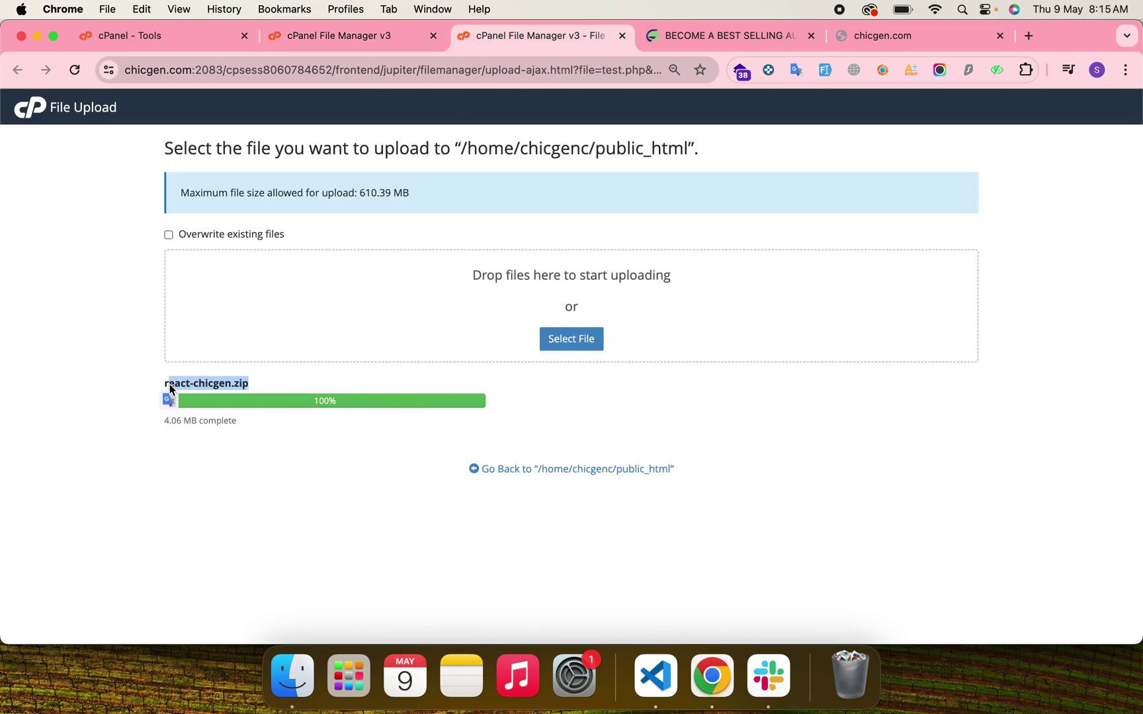
click(383, 36)
click(538, 164)
right_click(355, 233)
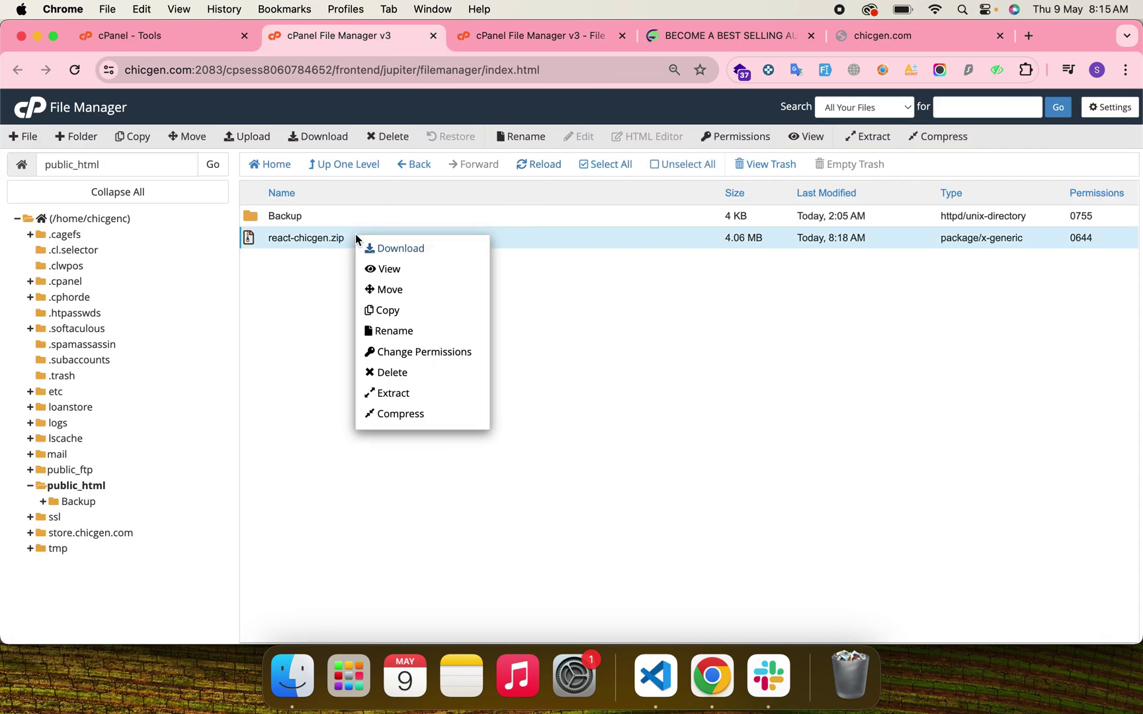
Extract react-chicgen.zip into public_html and select the extracted index.html.
click(407, 393)
click(690, 447)
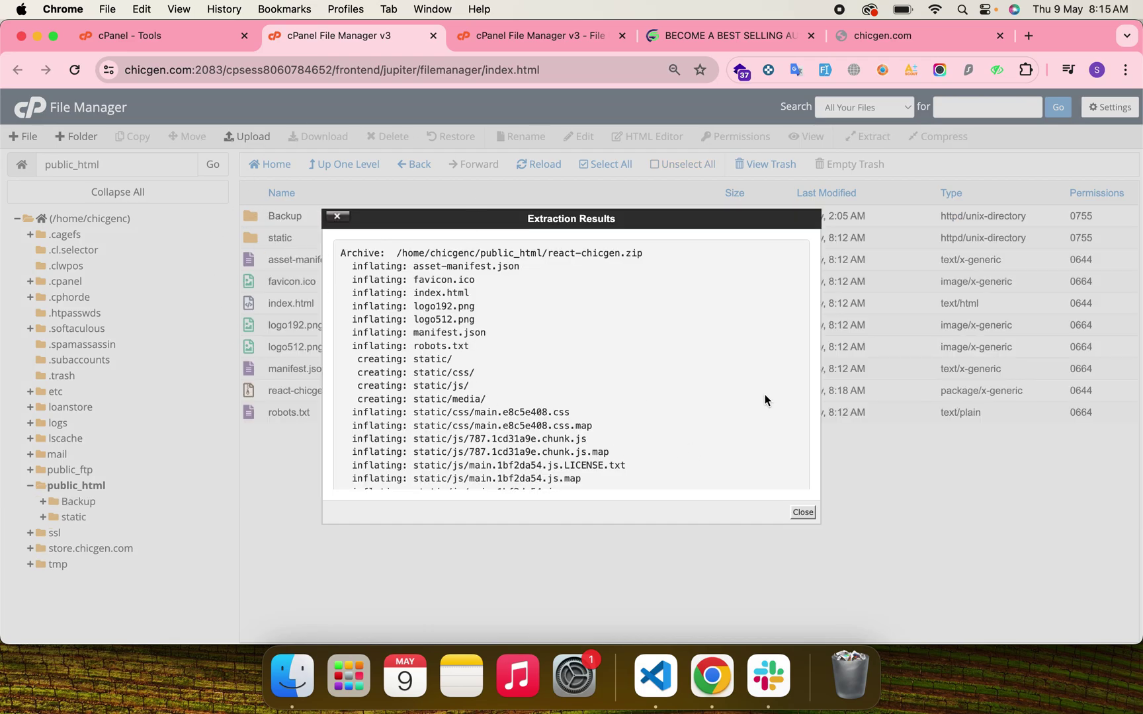
click(803, 513)
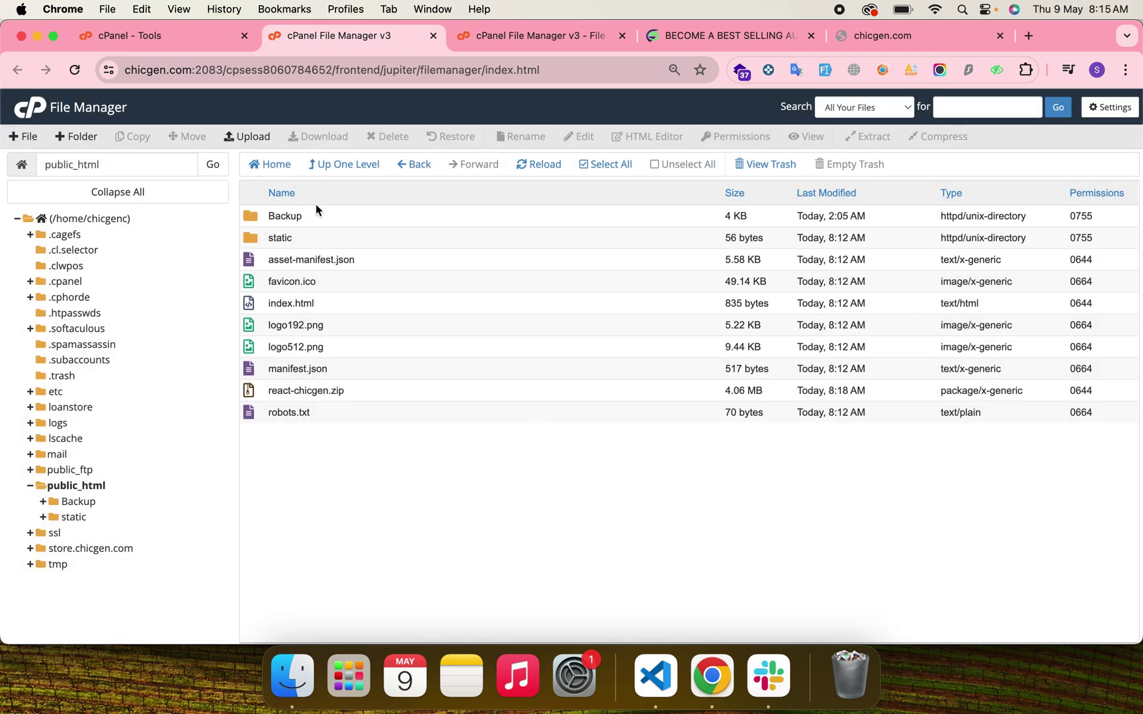
click(285, 304)
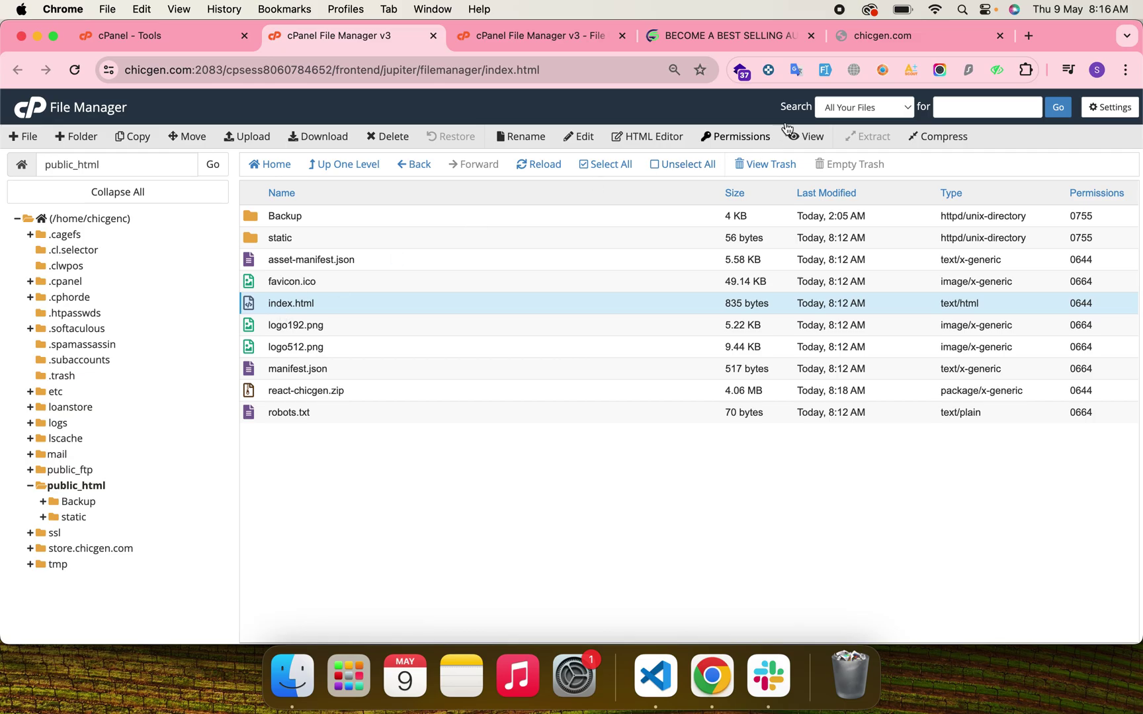
click(883, 36)
Reload chicgen.com, check the ChicGen landing page and its offer popup, then return to File Manager.
key(cmd+r)
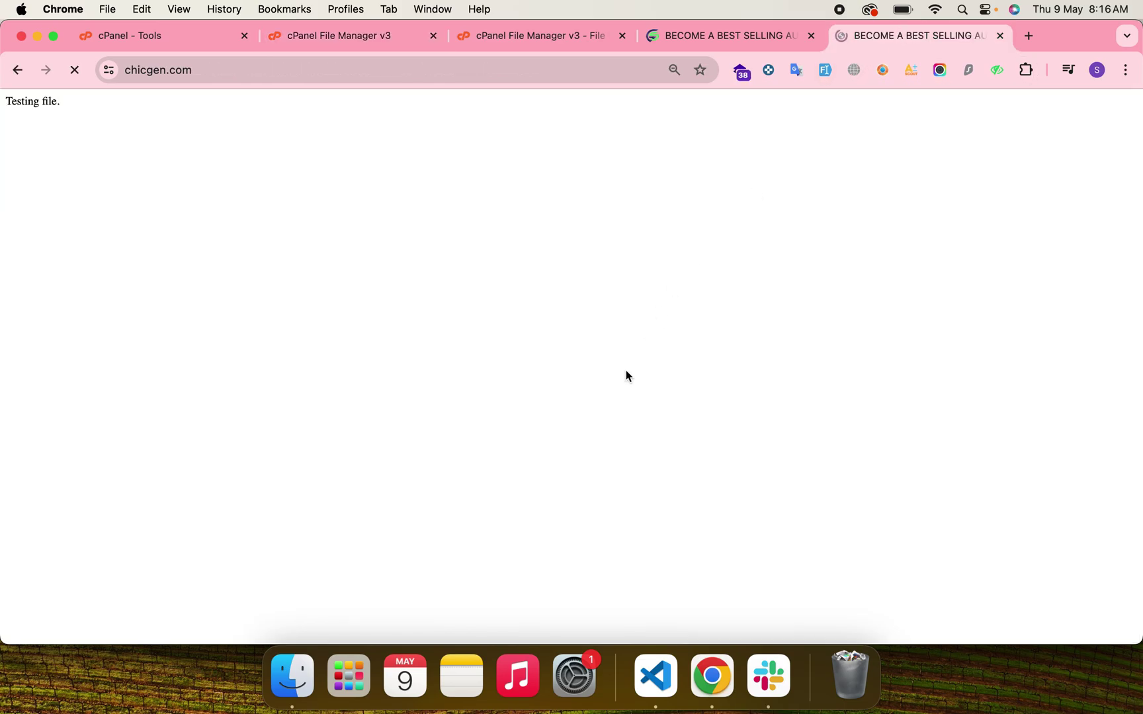
scroll(628, 375, down, 20)
scroll(626, 369, up, 20)
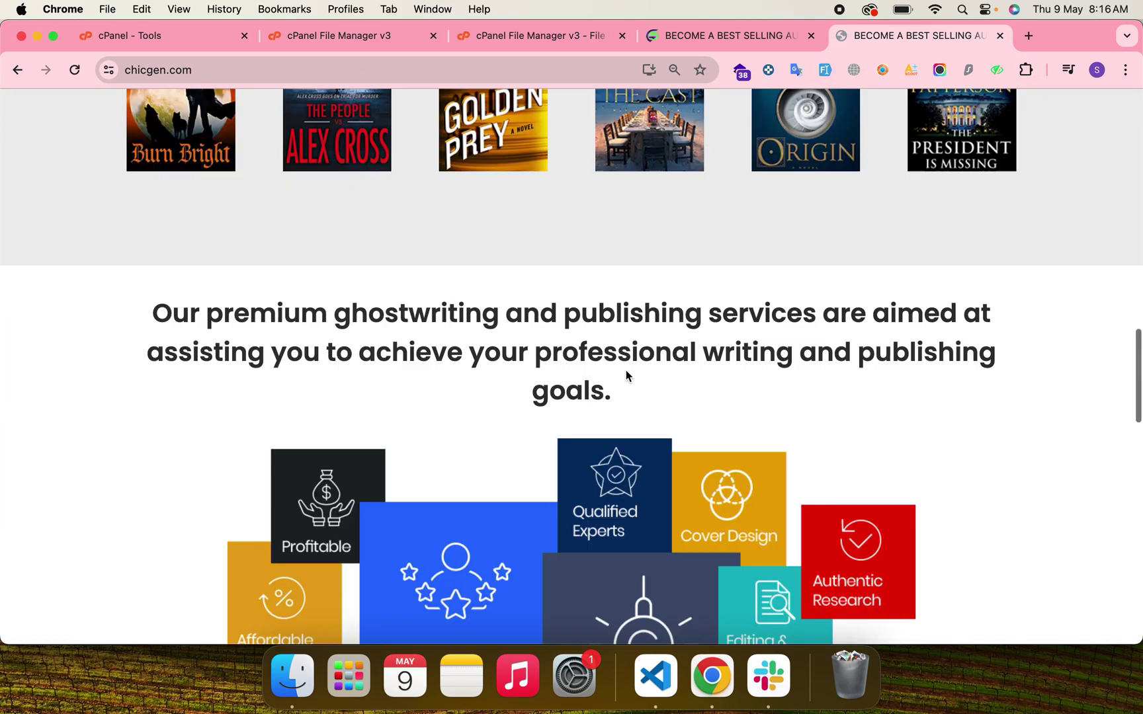
click(880, 169)
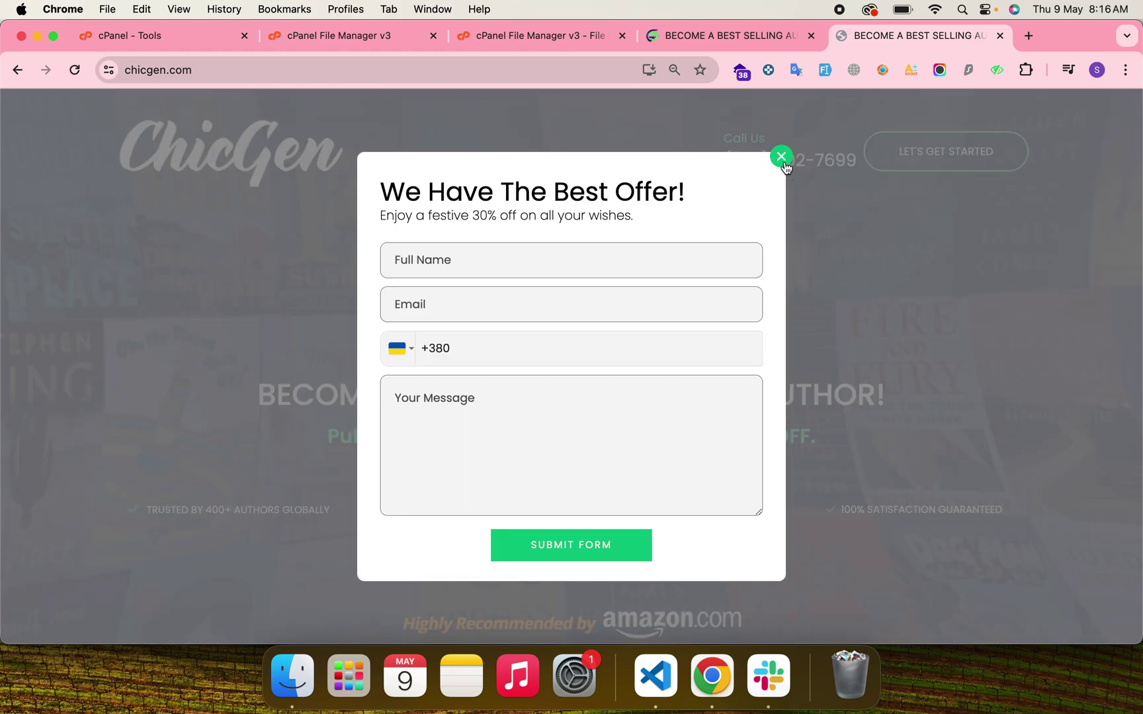
click(781, 158)
scroll(621, 326, down, 20)
scroll(621, 325, up, 20)
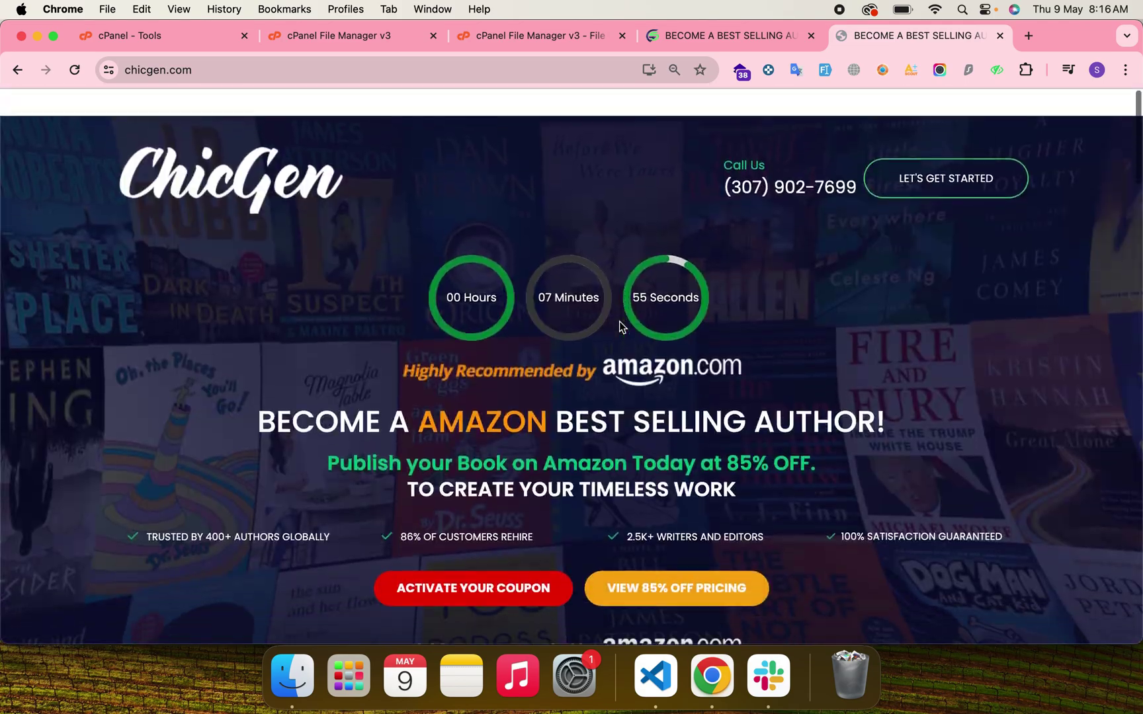
scroll(621, 326, down, 1)
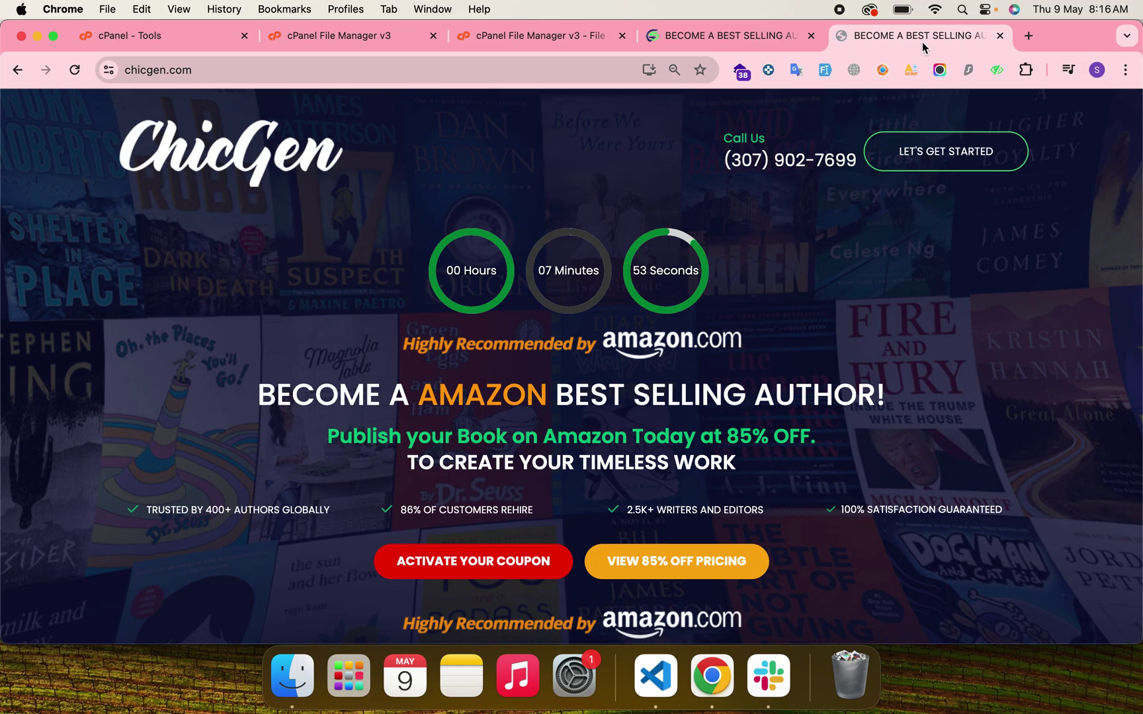
click(525, 33)
key(ctrl+shift+Tab)
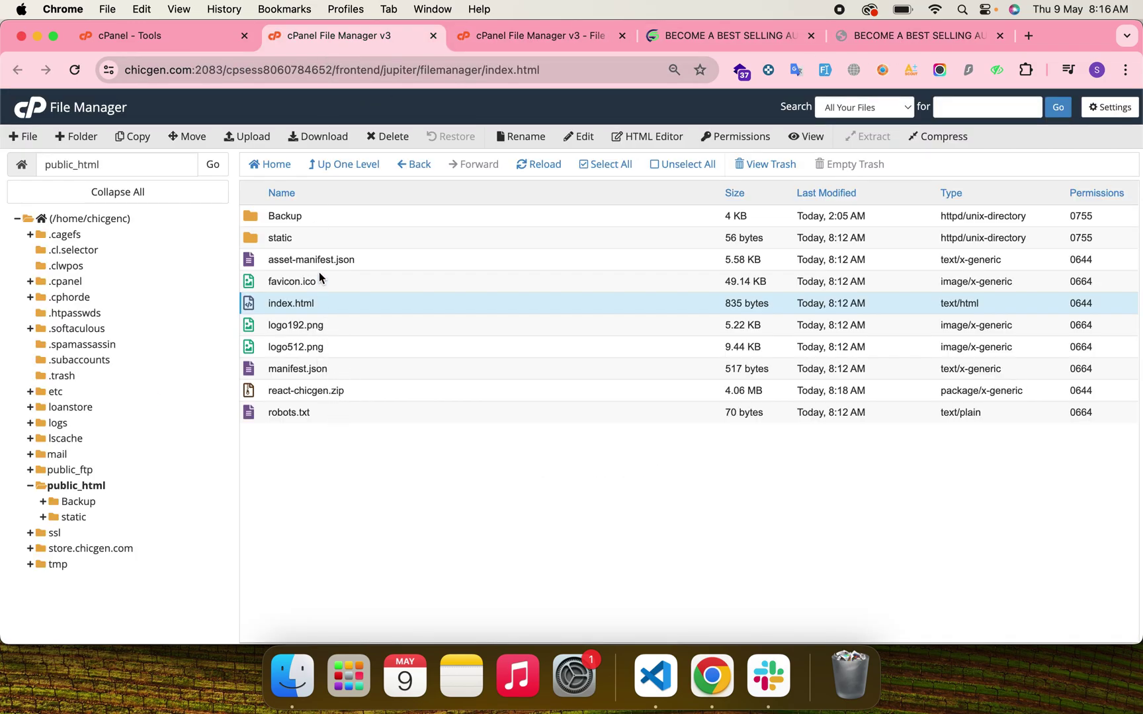
Open manifest.json in the code editor, then close its tab.
right_click(357, 369)
click(395, 421)
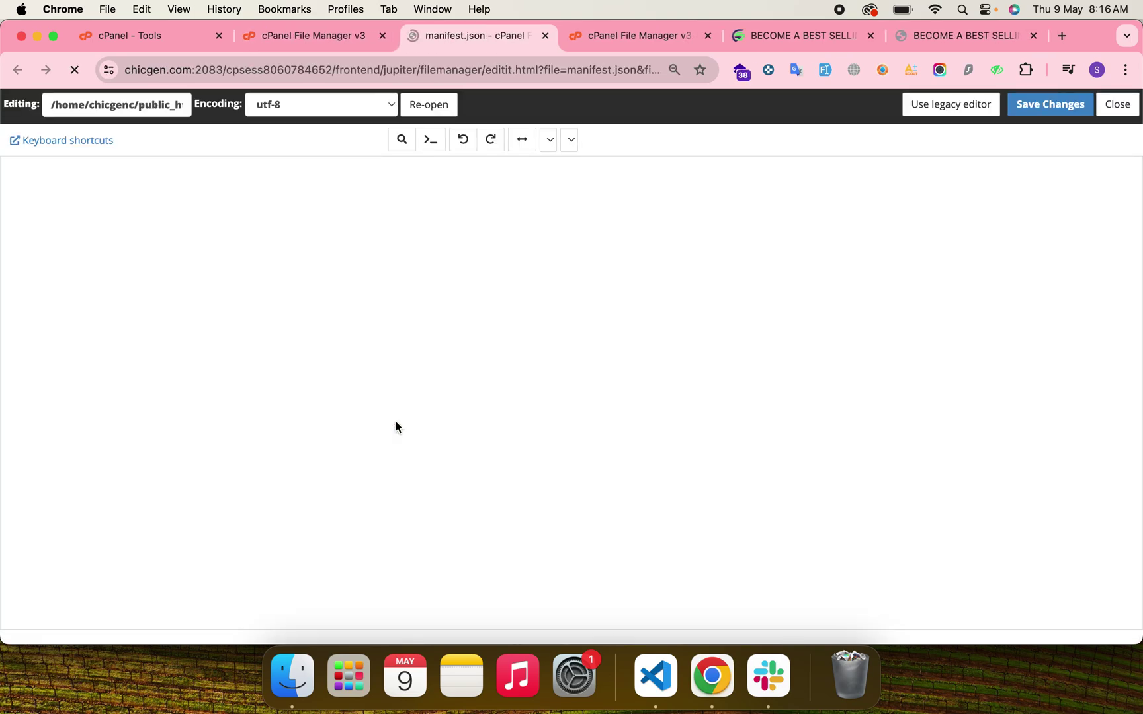
click(544, 37)
Open asset-manifest.json in the editor and inspect its /static/ file paths.
right_click(388, 258)
click(445, 312)
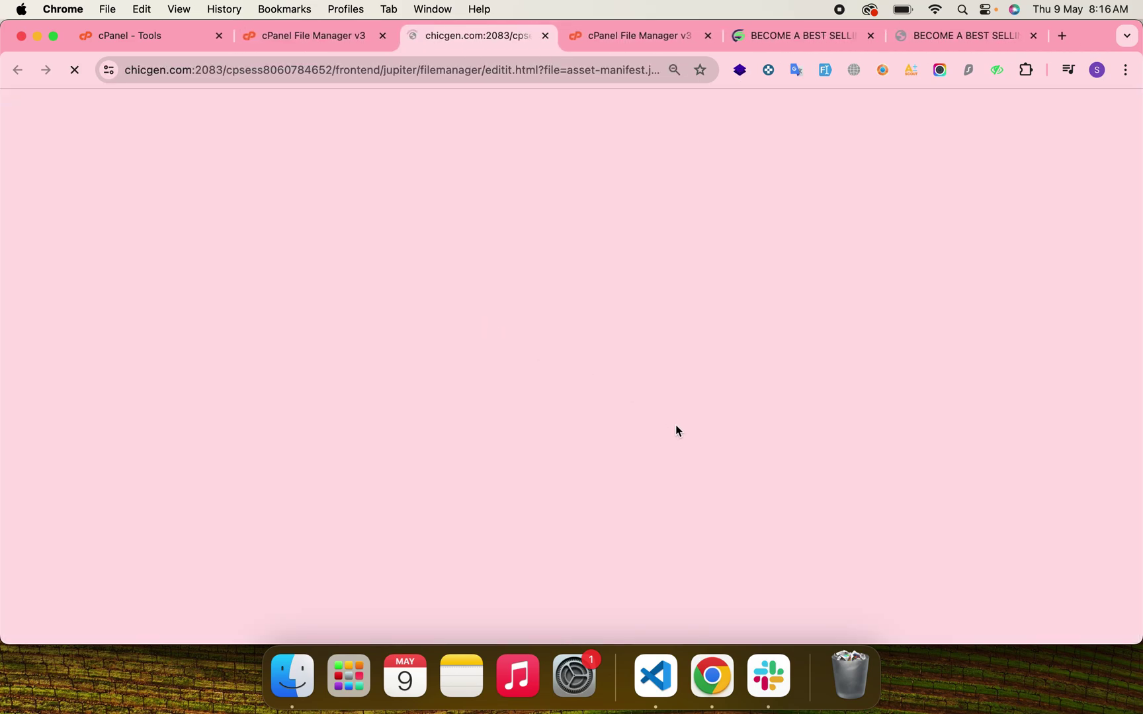
drag(237, 198, 174, 199)
click(329, 44)
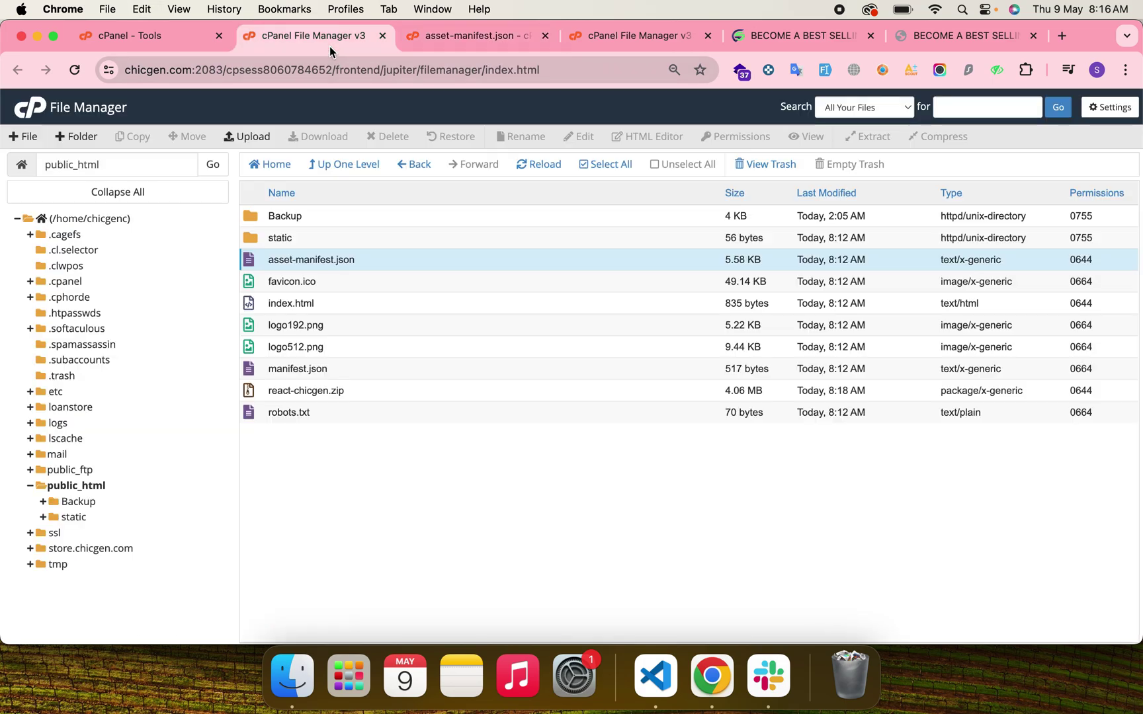
click(510, 37)
scroll(434, 500, down, 5)
scroll(434, 500, down, 8)
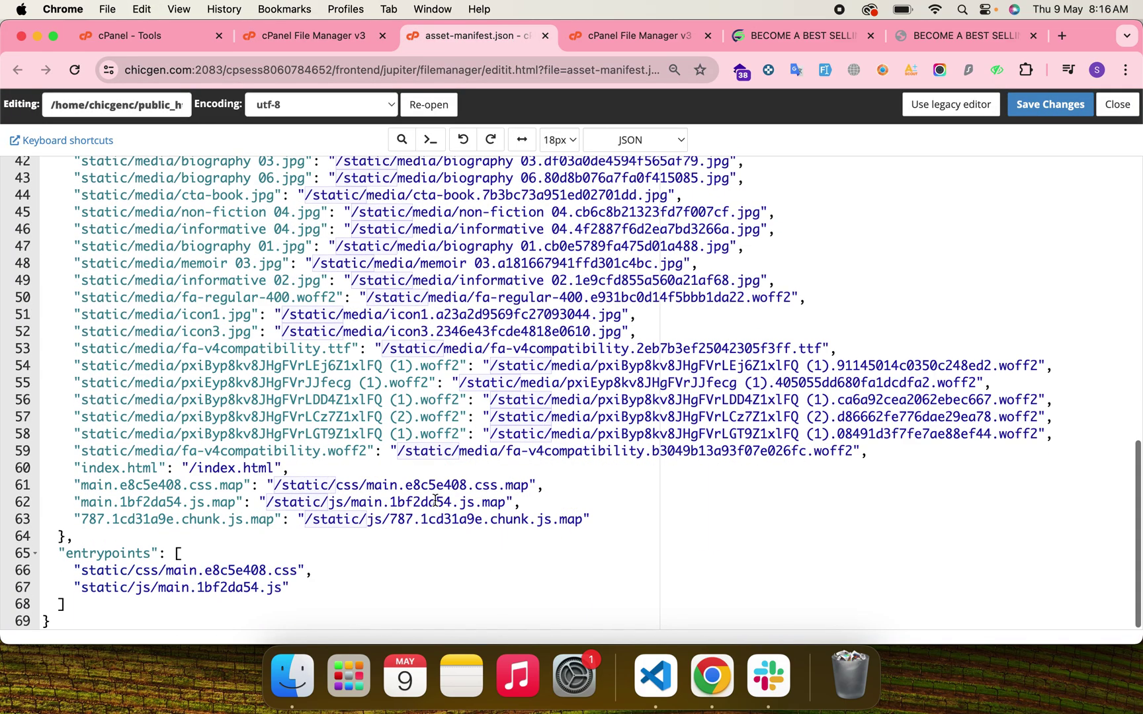
scroll(435, 501, up, 12)
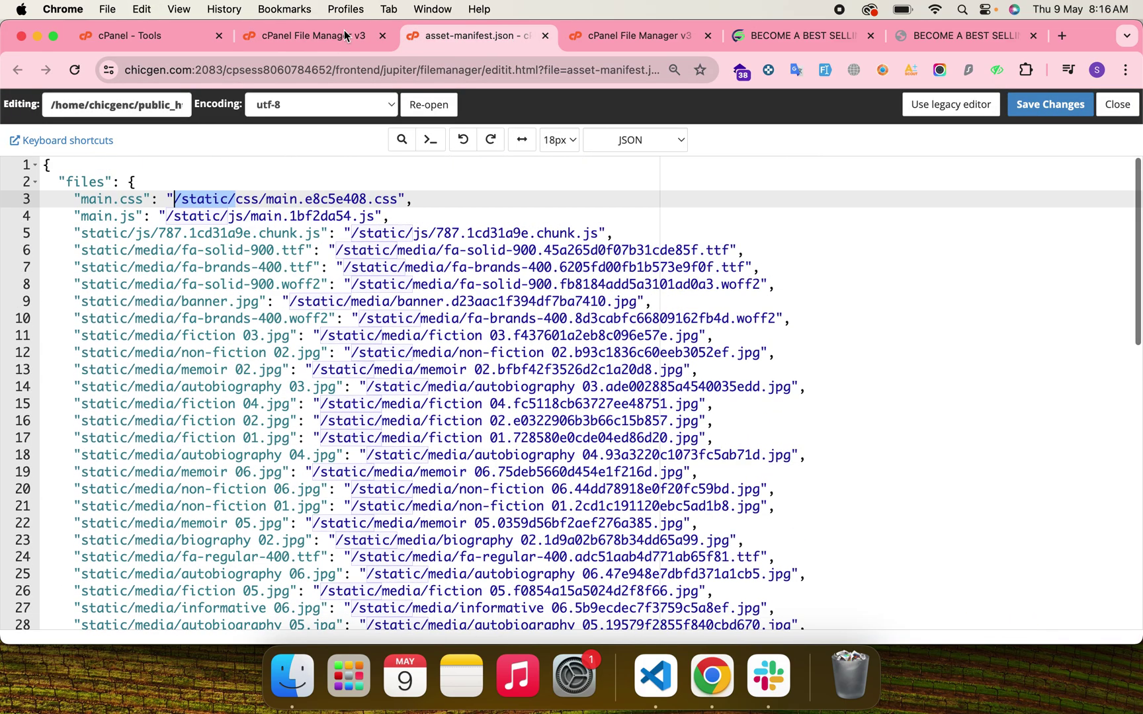
click(328, 35)
right_click(327, 304)
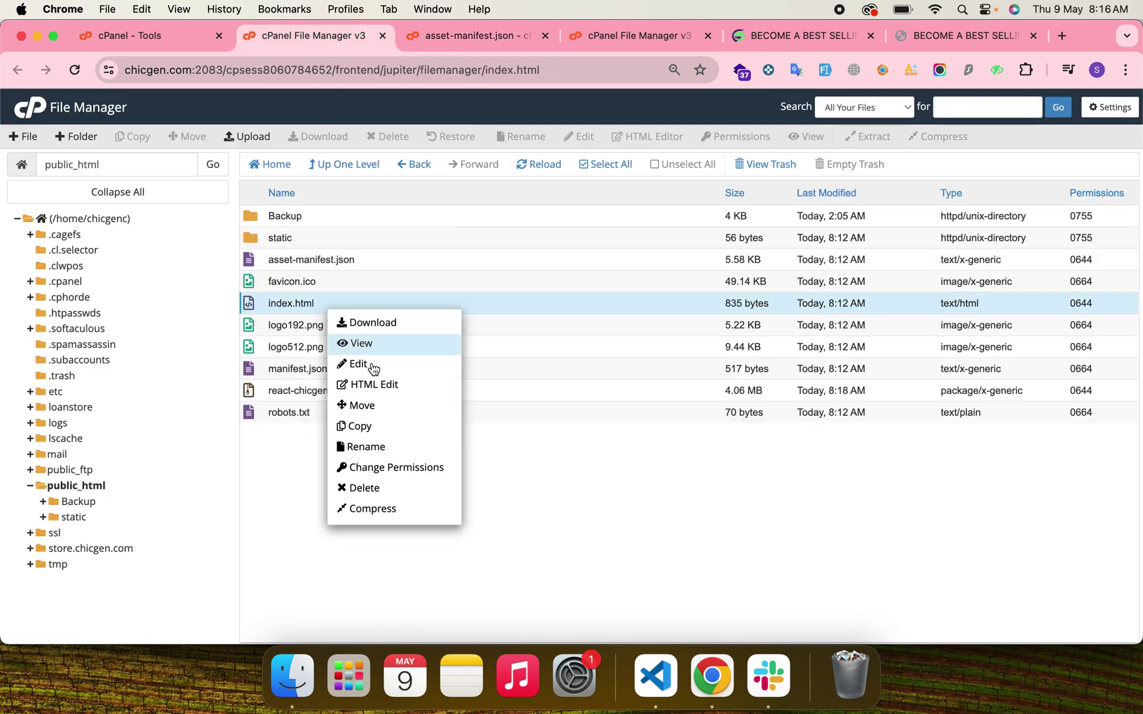
Open index.html in the editor and save it with the favicon slash still in place.
click(375, 365)
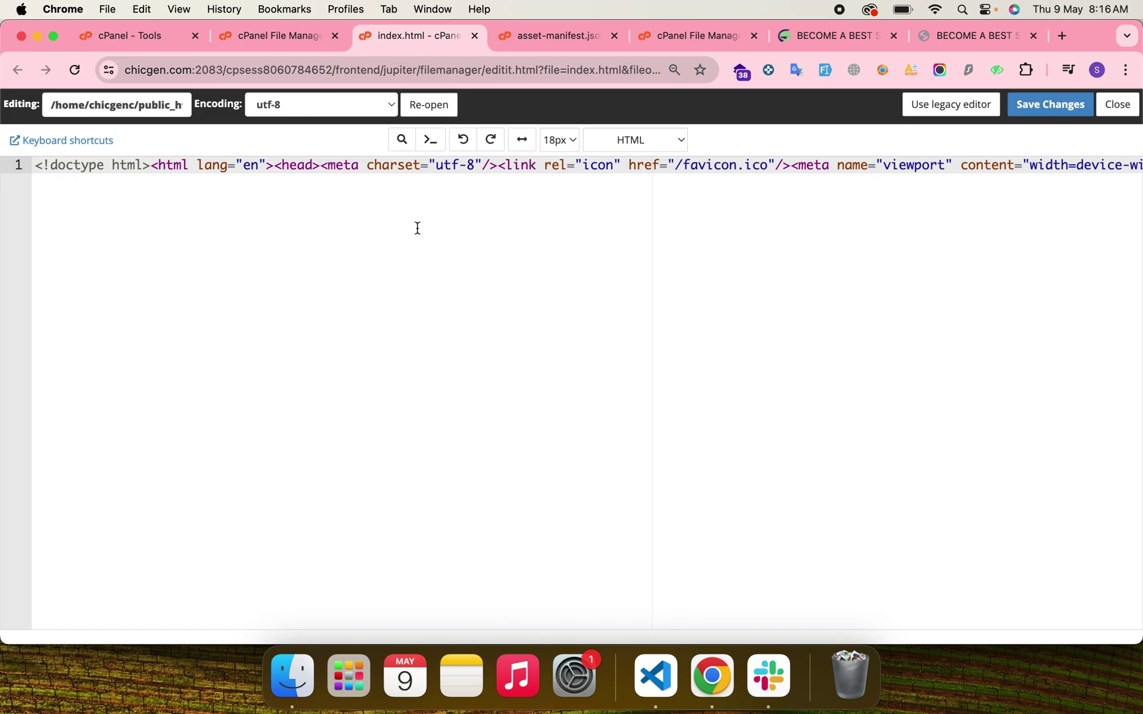
click(674, 165)
key(BackSpace)
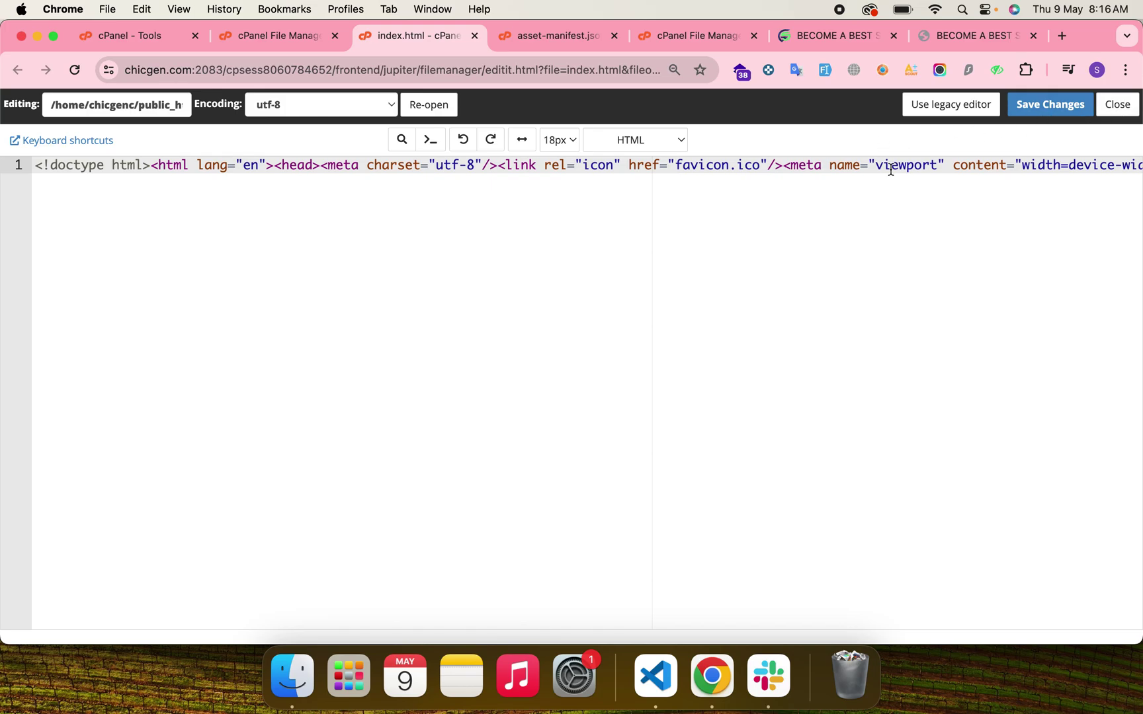
text(/)
click(238, 35)
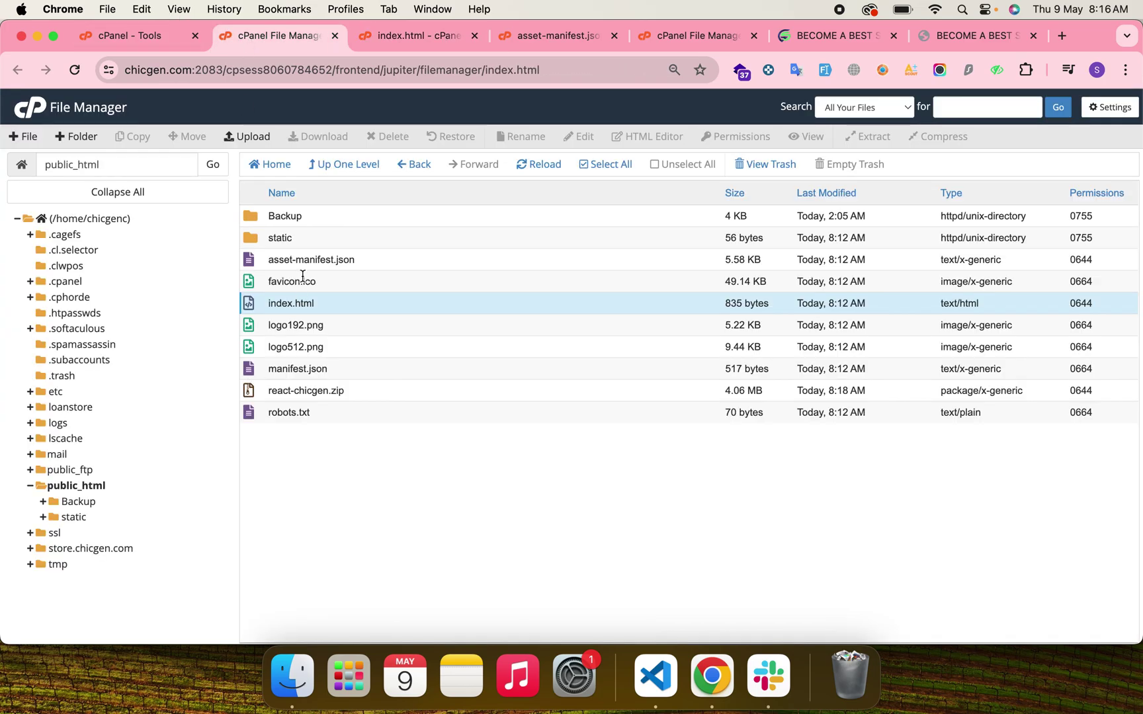
click(569, 39)
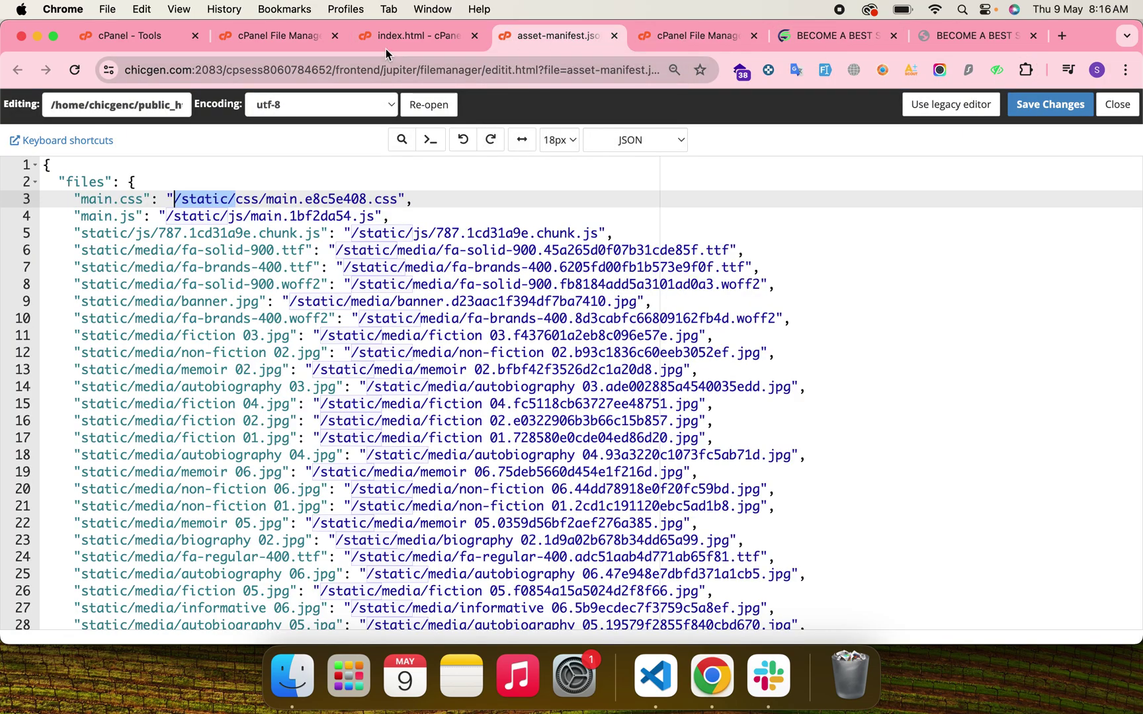
click(393, 37)
click(1045, 109)
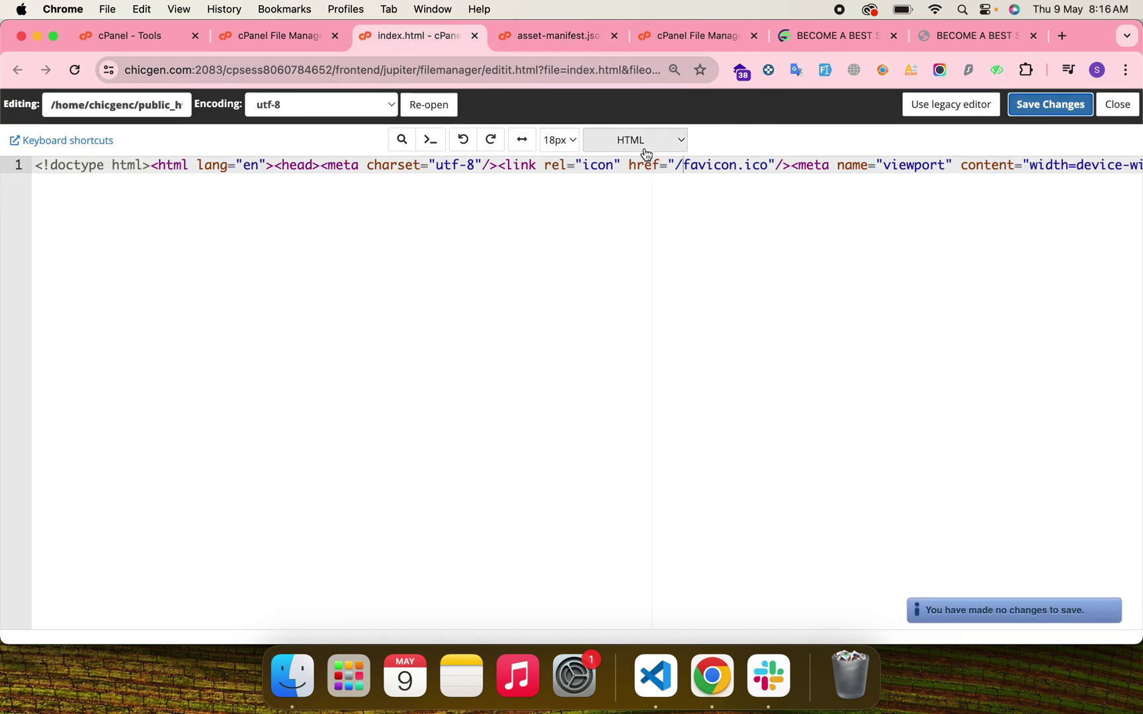
Remove the slash before favicon.ico, save index.html, and reload chicgen.com.
click(690, 165)
key(BackSpace)
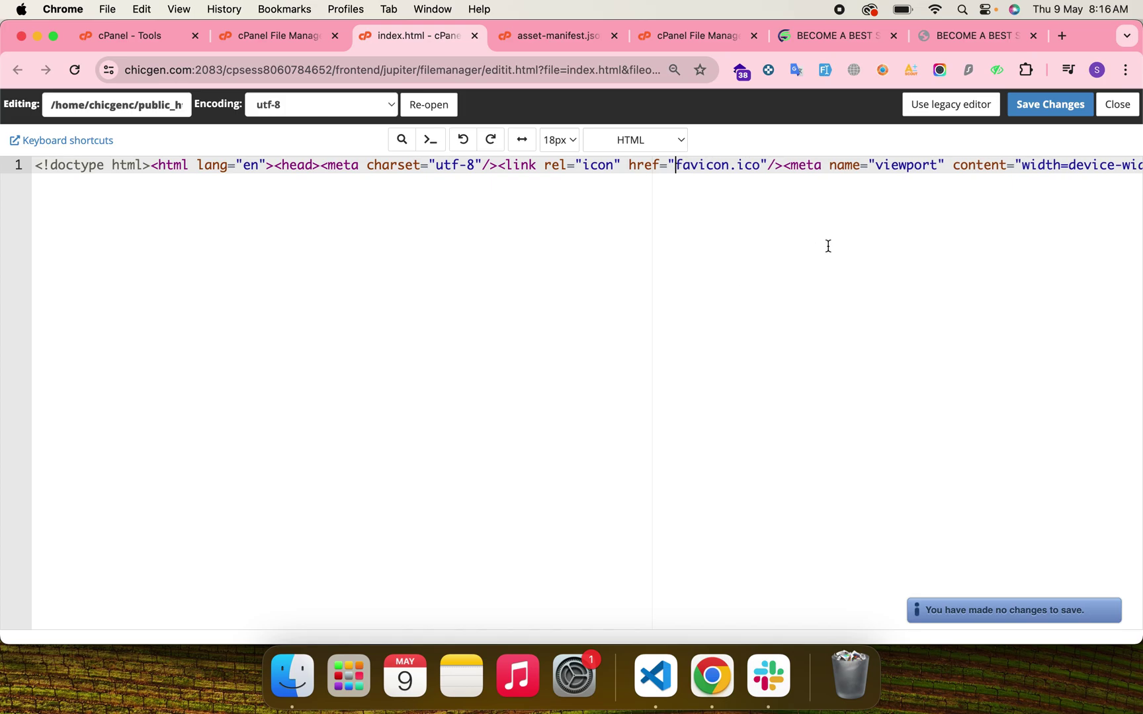
click(1050, 105)
click(969, 38)
key(super+r)
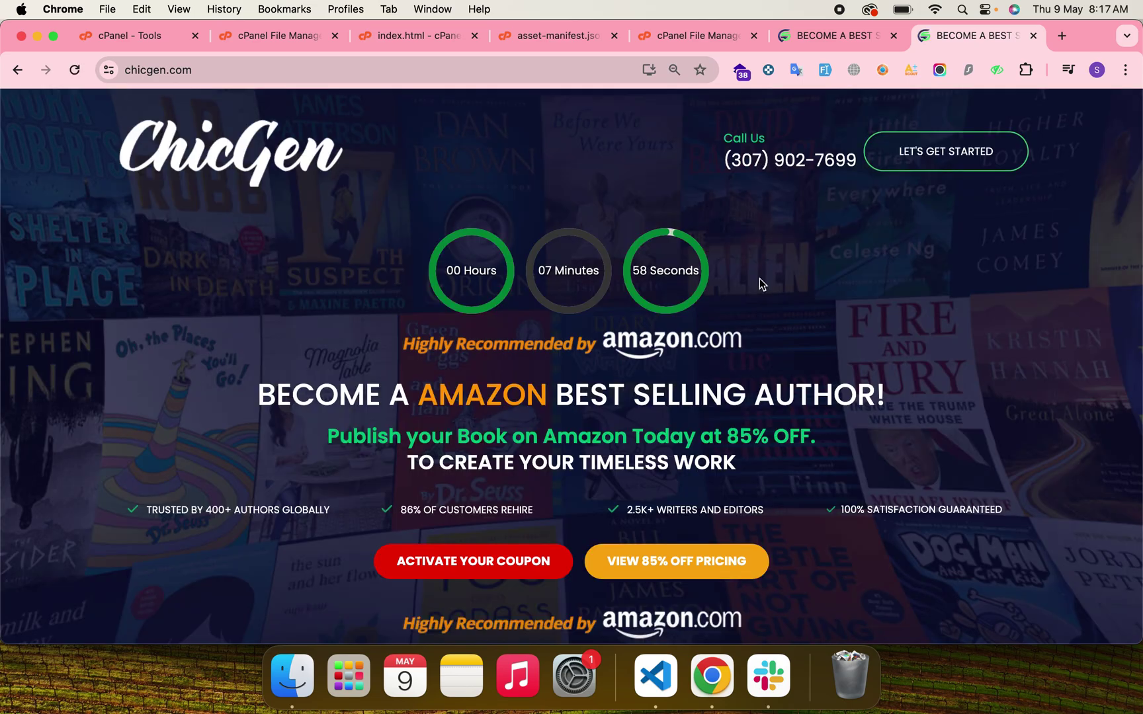
In the asset-manifest.json editor, select the entrypoints block on lines 65-68.
click(403, 40)
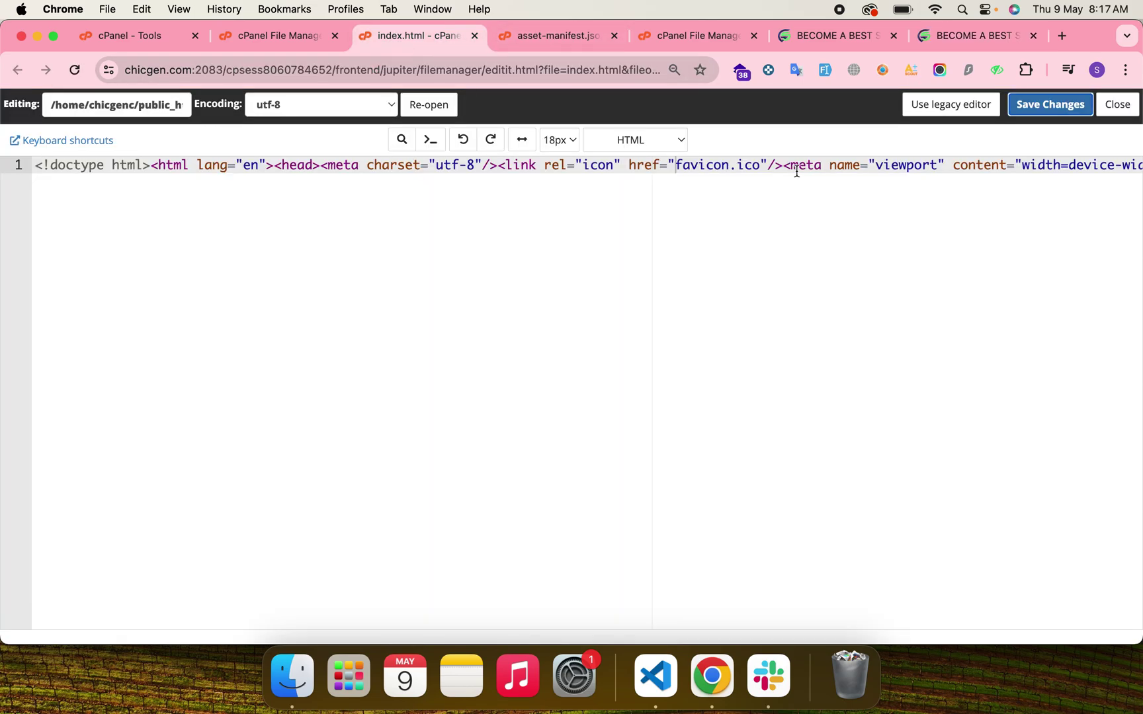
click(551, 36)
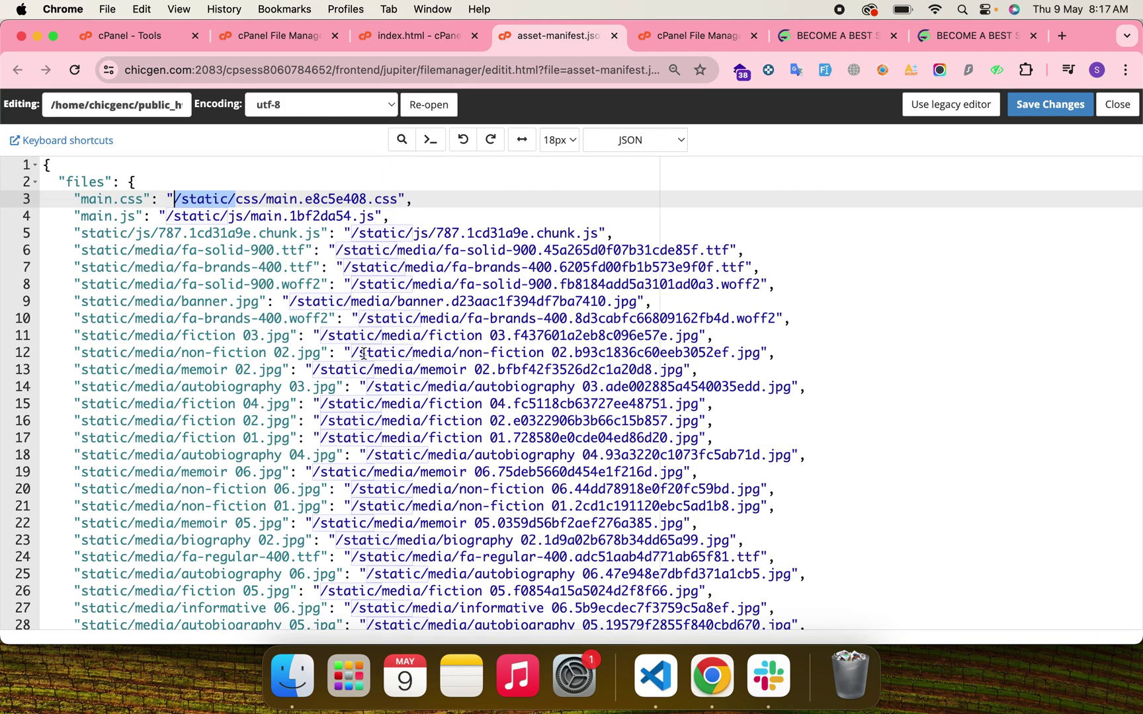
scroll(363, 352, down, 10)
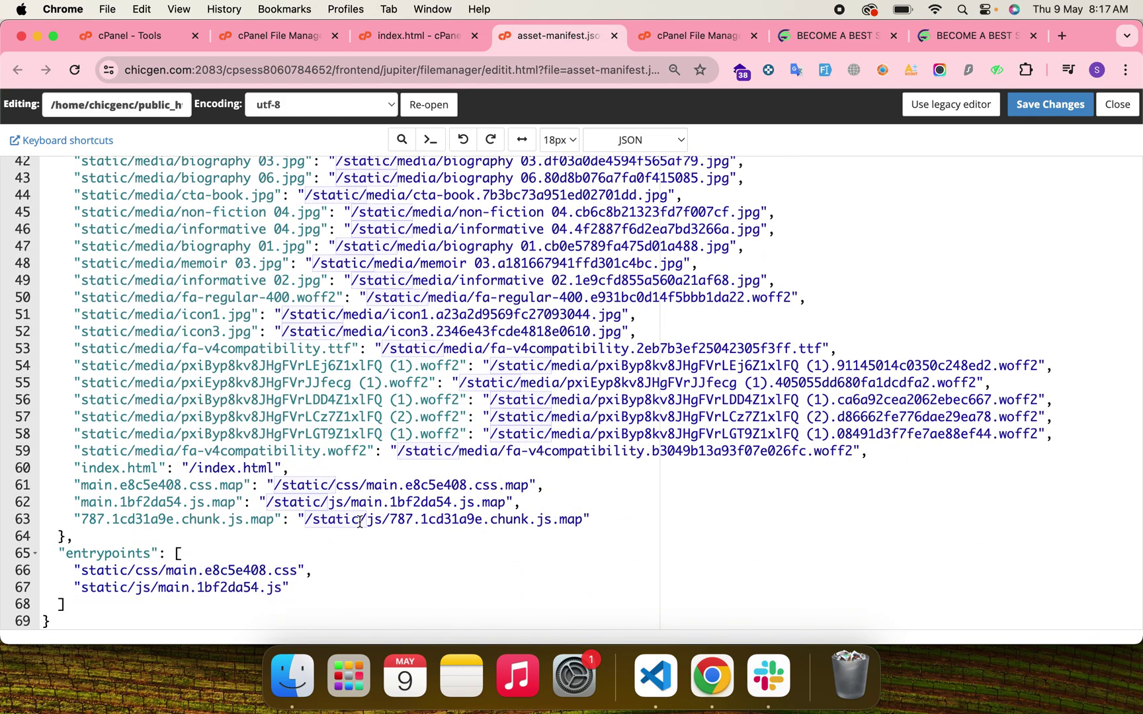
scroll(359, 520, up, 10)
scroll(359, 521, down, 10)
click(73, 553)
drag(73, 553, 66, 603)
Select and review the /static/ prefix paths near the top of asset-manifest.json.
scroll(66, 604, up, 10)
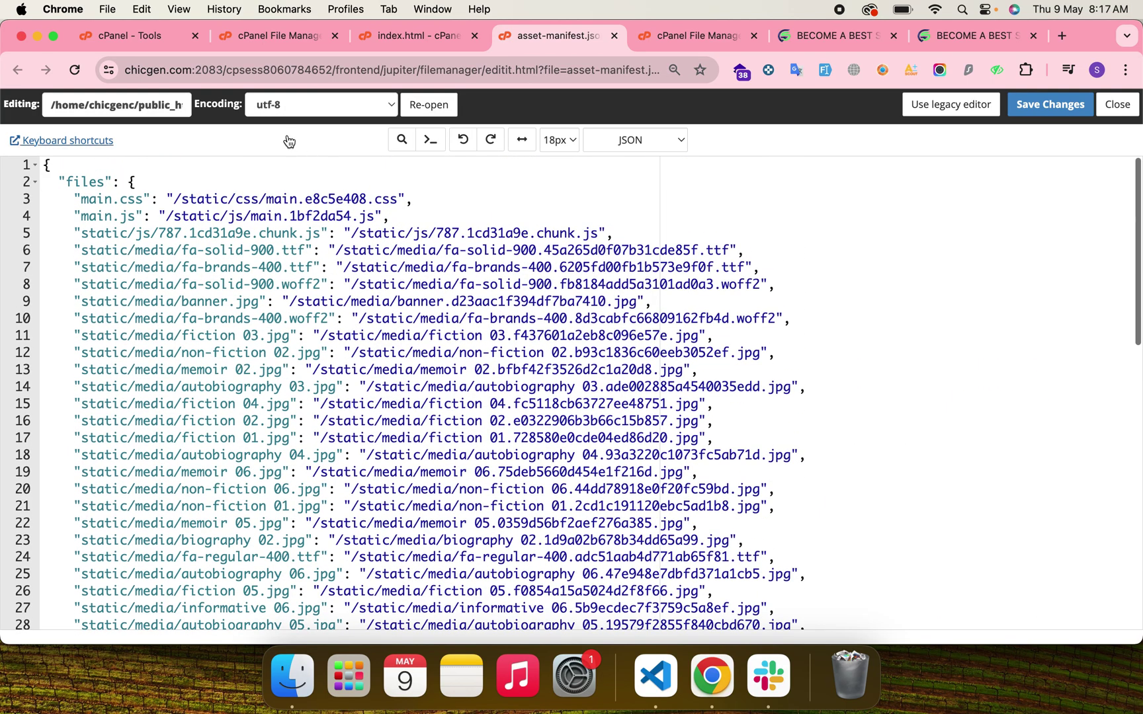
drag(234, 199, 173, 199)
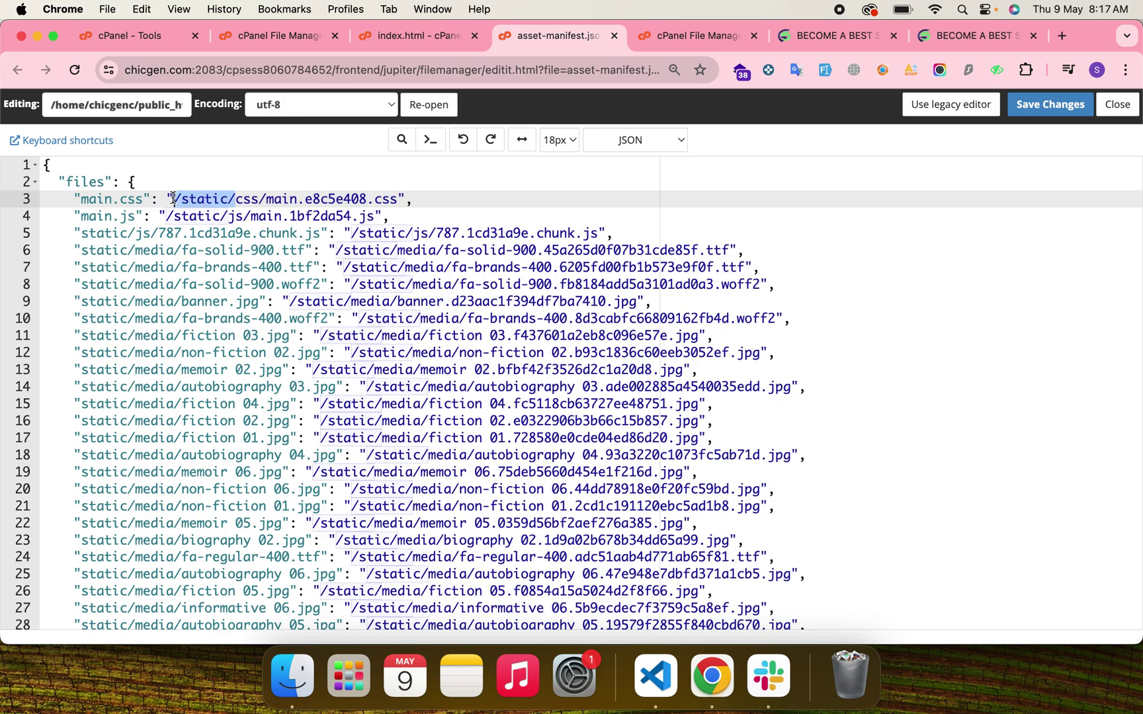
click(177, 199)
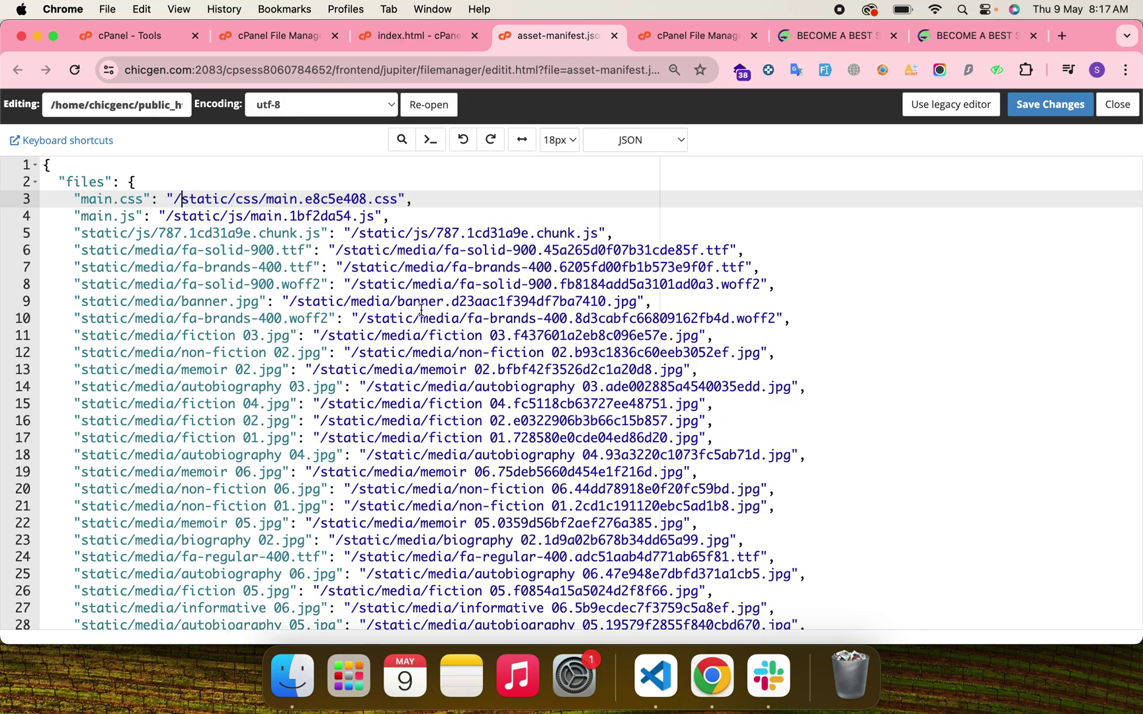
click(442, 369)
scroll(441, 370, down, 10)
scroll(441, 370, up, 10)
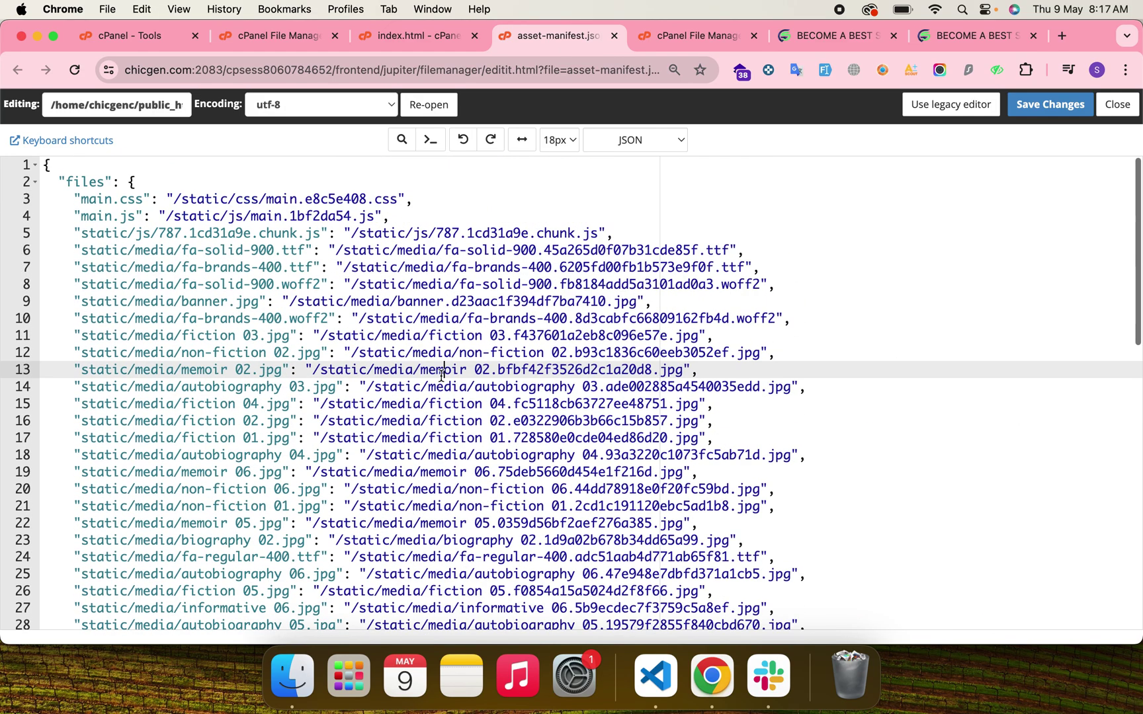
scroll(442, 374, down, 10)
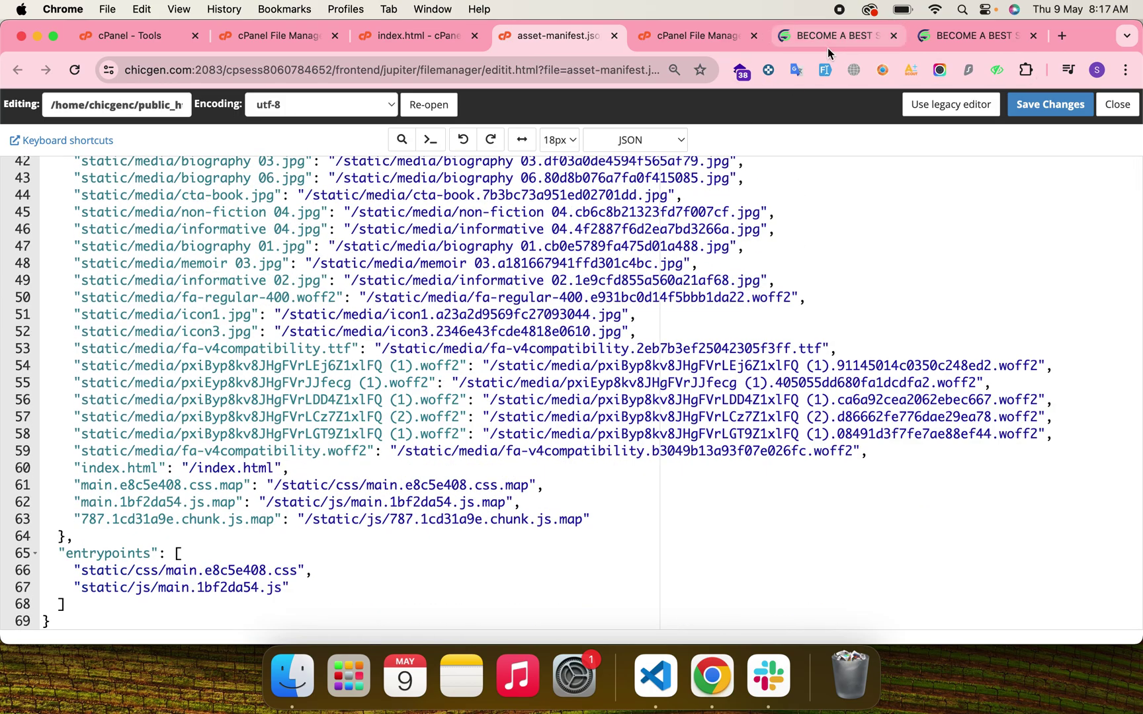
Bring up the local localhost:3000 copy of the ChicGen site for comparison.
click(827, 40)
scroll(531, 323, up, 15)
scroll(531, 324, up, 10)
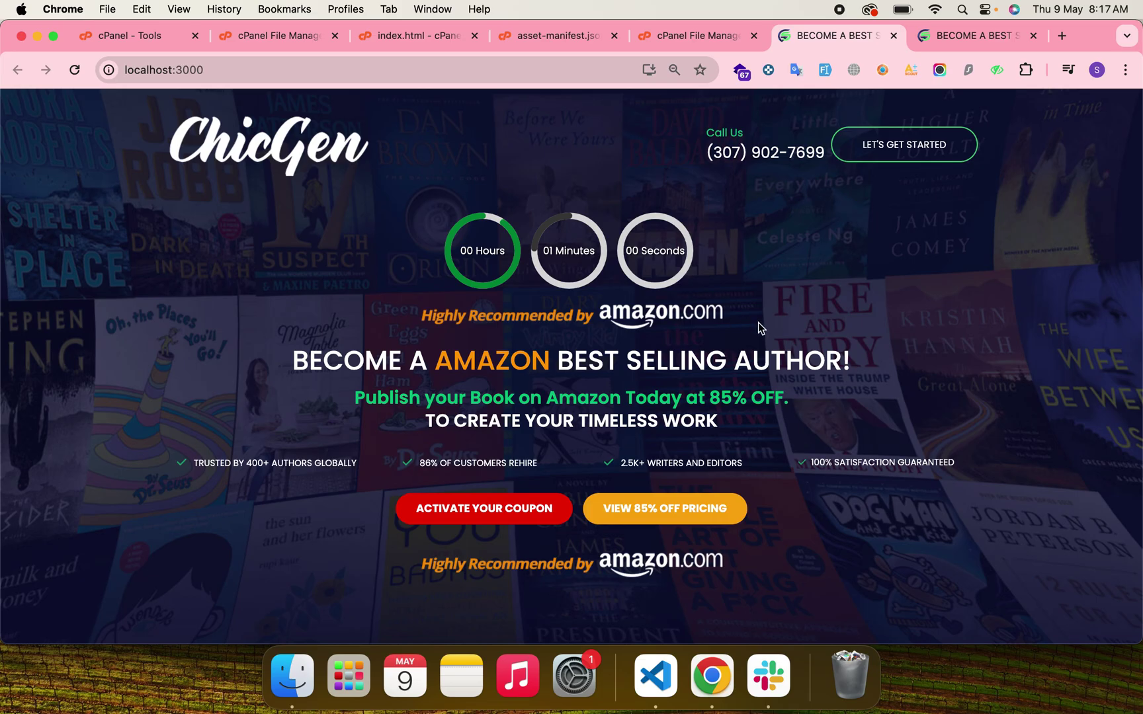
scroll(540, 335, down, 20)
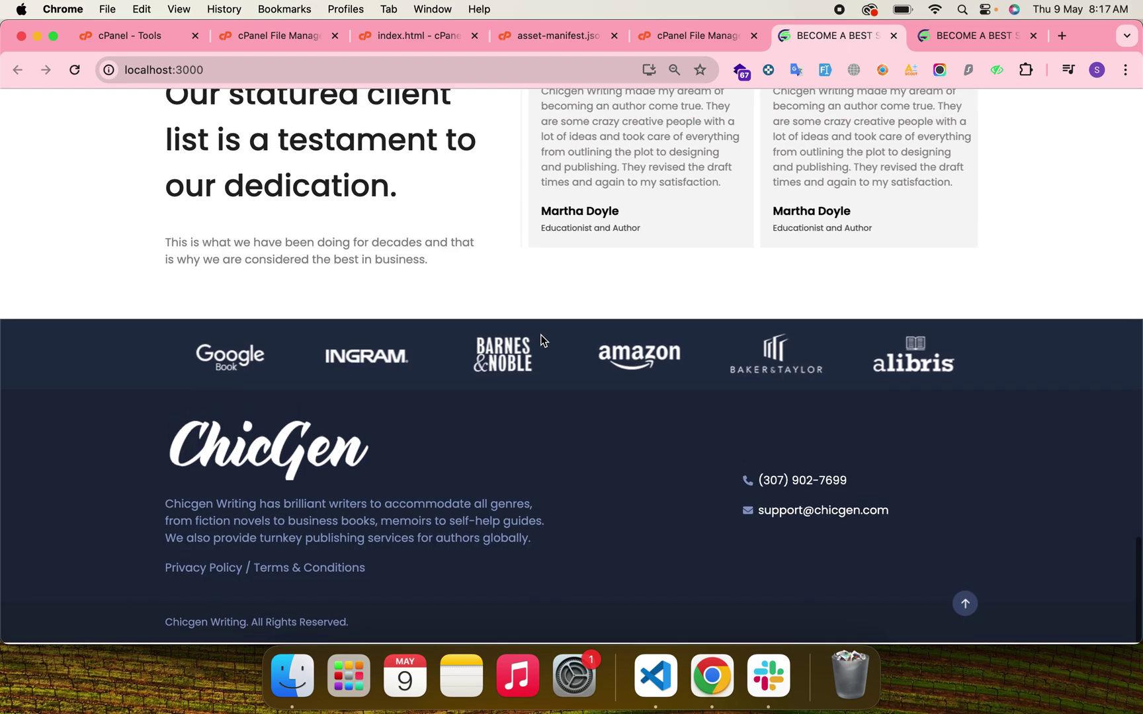